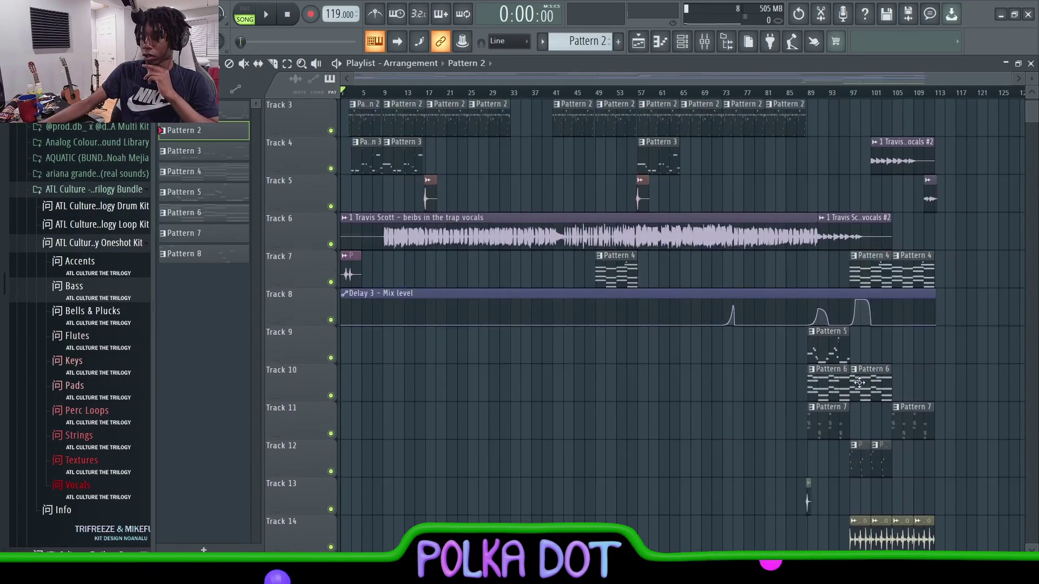
Look through the playlist arrangement from Track 1 down to Track 14
{"action": "scroll", "coordinate": [854, 263], "scroll_direction": "down", "scroll_amount": 2}
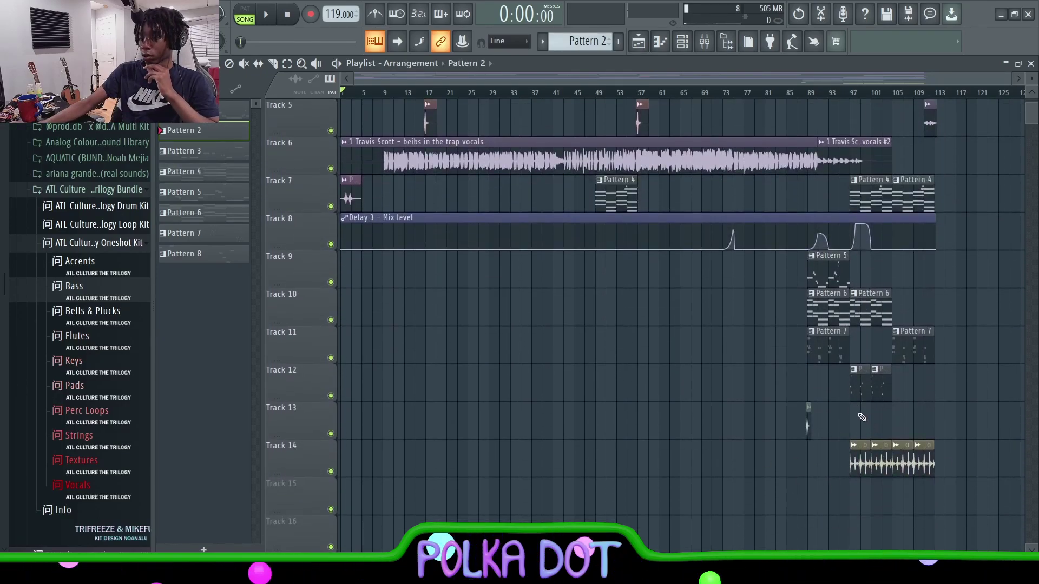
{"action": "scroll", "coordinate": [870, 420], "scroll_direction": "up", "scroll_amount": 4}
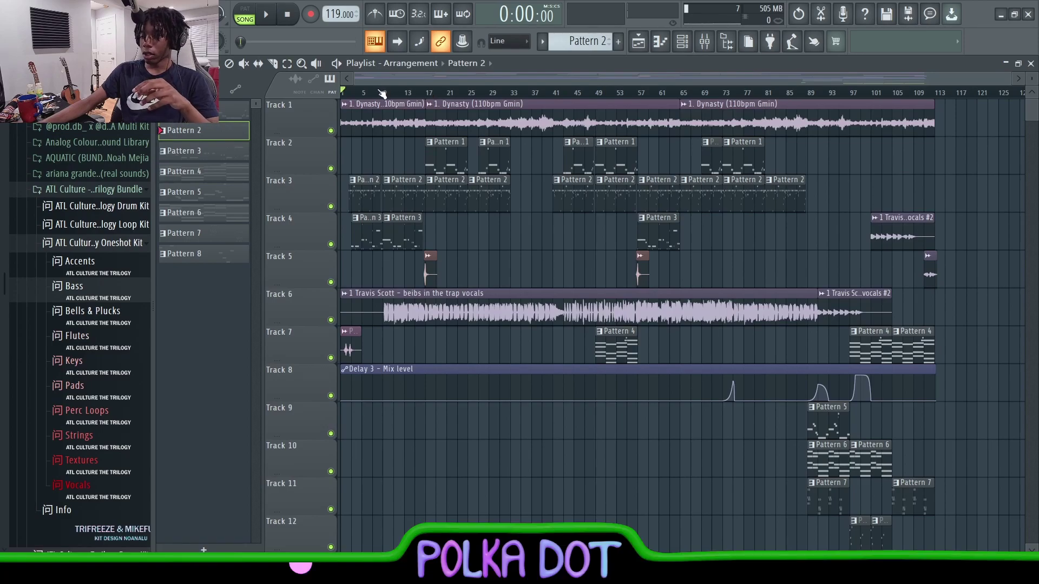
{"action": "scroll", "coordinate": [844, 287], "scroll_direction": "down", "scroll_amount": 6}
{"action": "scroll", "coordinate": [827, 300], "scroll_direction": "up", "scroll_amount": 3}
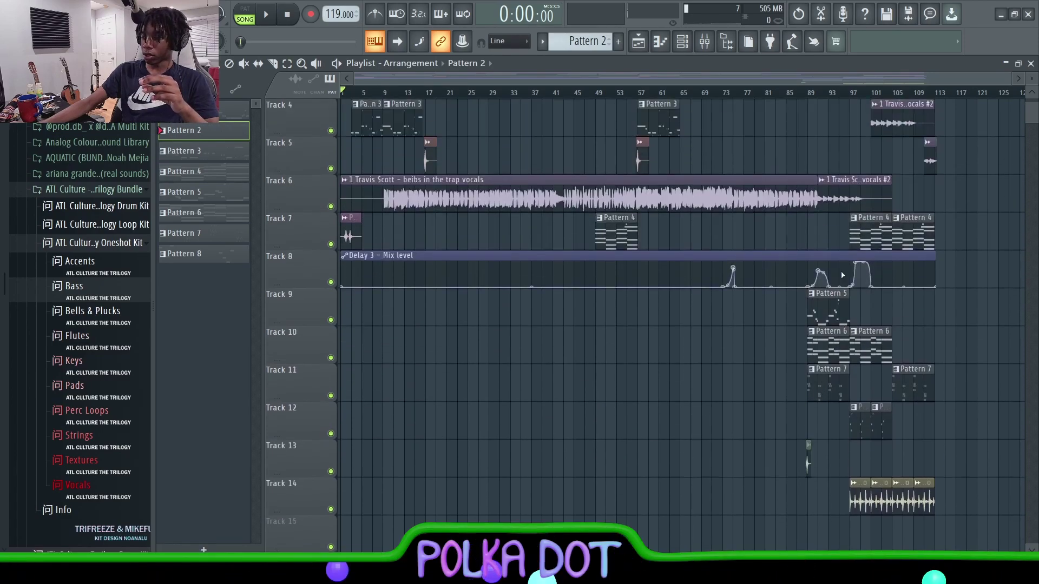
{"action": "scroll", "coordinate": [810, 330], "scroll_direction": "up", "scroll_amount": 3}
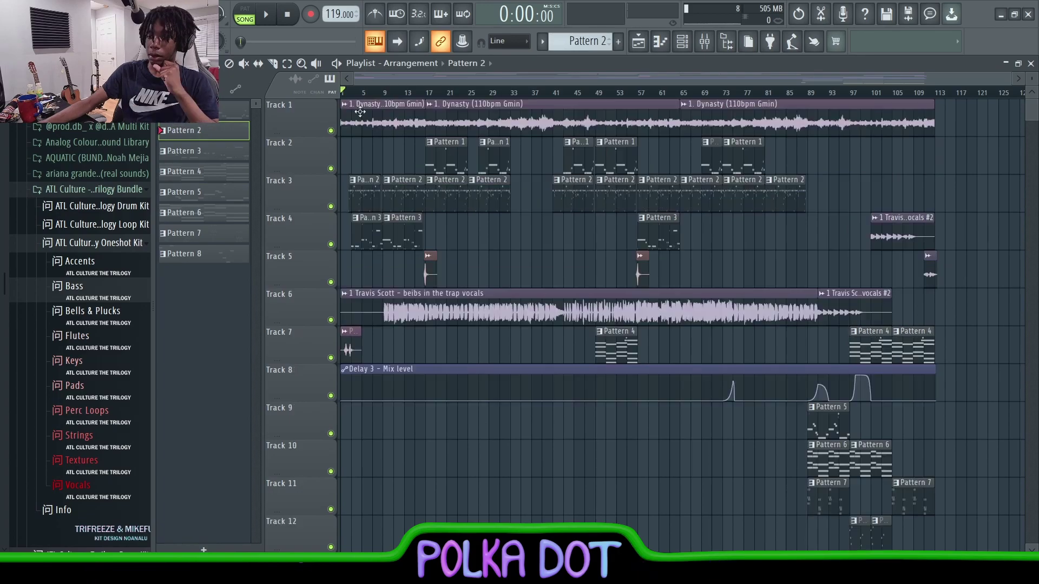
{"action": "scroll", "coordinate": [81, 298], "scroll_direction": "up", "scroll_amount": 5}
Collapse the expanded sample folders in the browser, and check the mixer inserts before returning to the playlist
{"action": "left_click", "coordinate": [125, 362]}
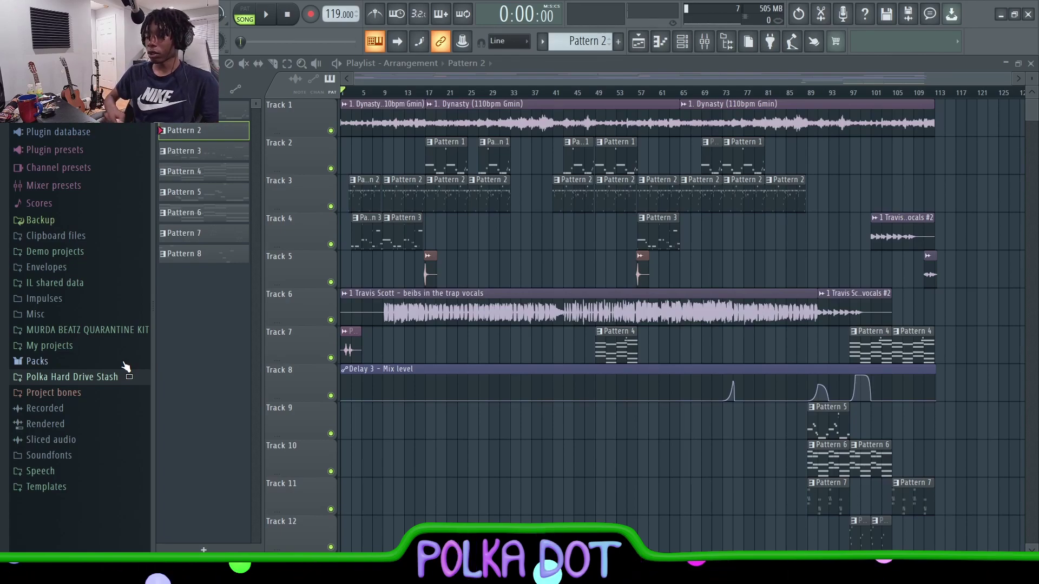
{"action": "left_click", "coordinate": [704, 43]}
{"action": "left_click", "coordinate": [706, 47]}
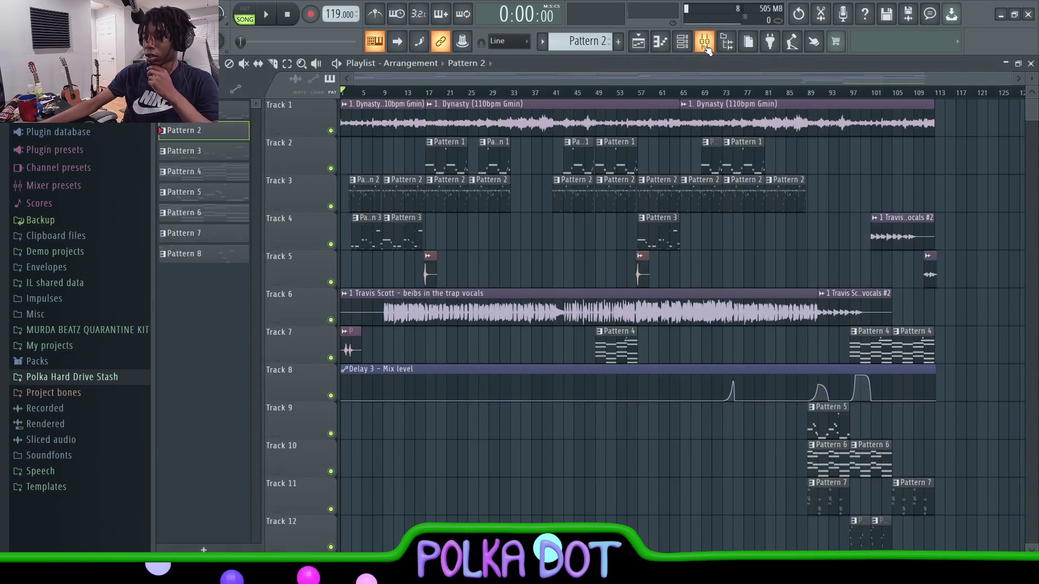
{"action": "left_click", "coordinate": [706, 48]}
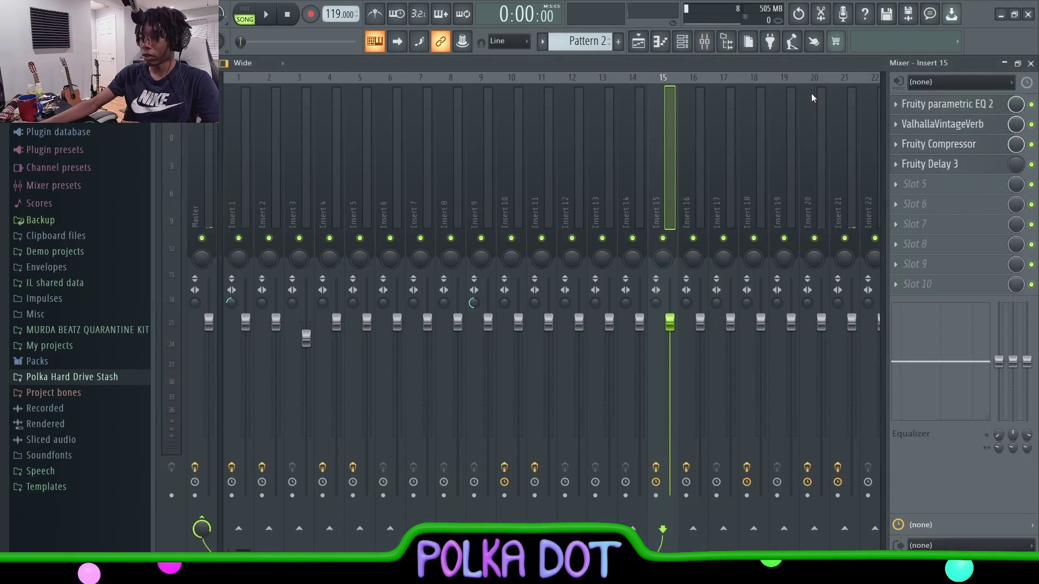
{"action": "left_click", "coordinate": [1009, 63]}
{"action": "scroll", "coordinate": [677, 325], "scroll_direction": "down", "scroll_amount": 6}
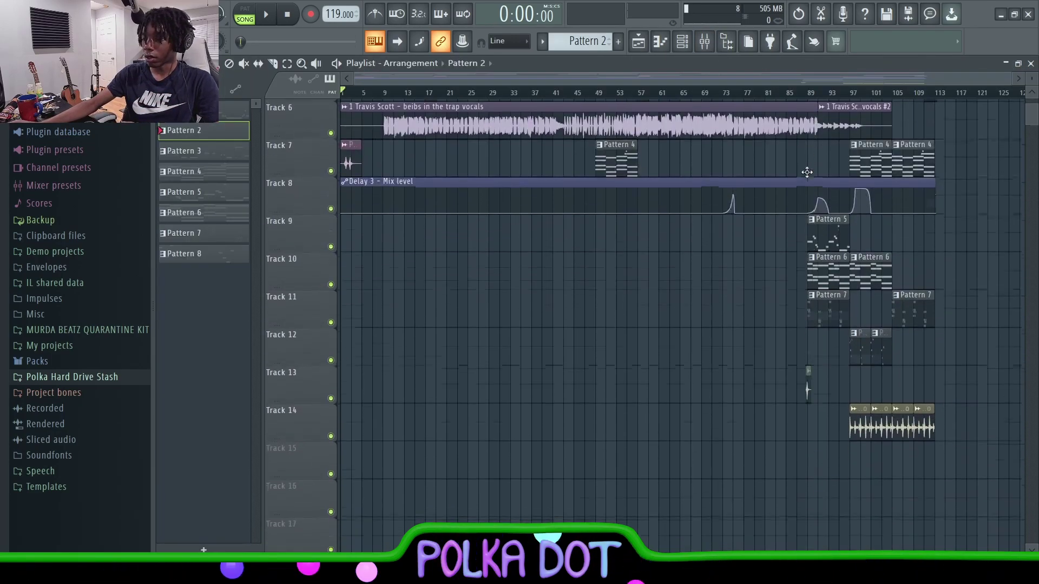
{"action": "scroll", "coordinate": [676, 325], "scroll_direction": "up", "scroll_amount": 6}
{"action": "left_click", "coordinate": [340, 498]}
{"action": "key", "text": "super+d"}
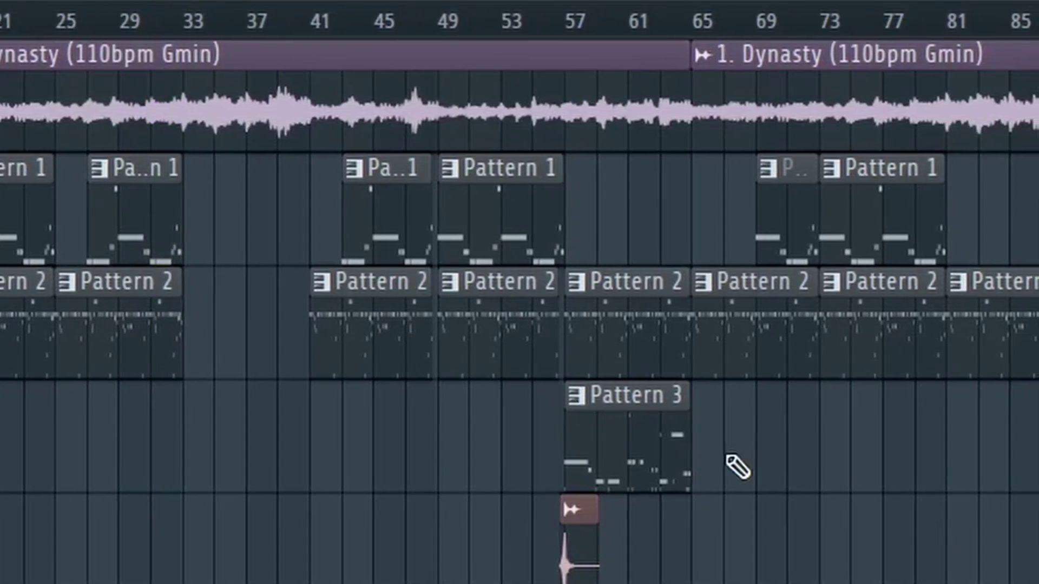
{"action": "key", "text": "space"}
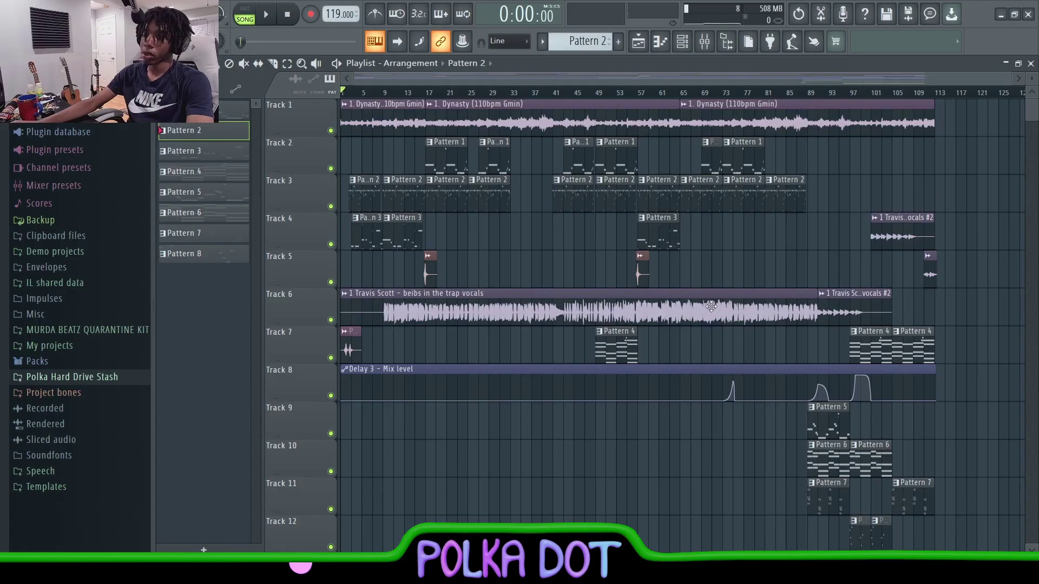
Solo Track 1 and play the Dynasty (110bpm Gmin) sample from the start of the song
{"action": "left_click", "coordinate": [330, 130], "text": "ctrl"}
{"action": "scroll", "coordinate": [378, 94], "scroll_direction": "up", "scroll_amount": 4}
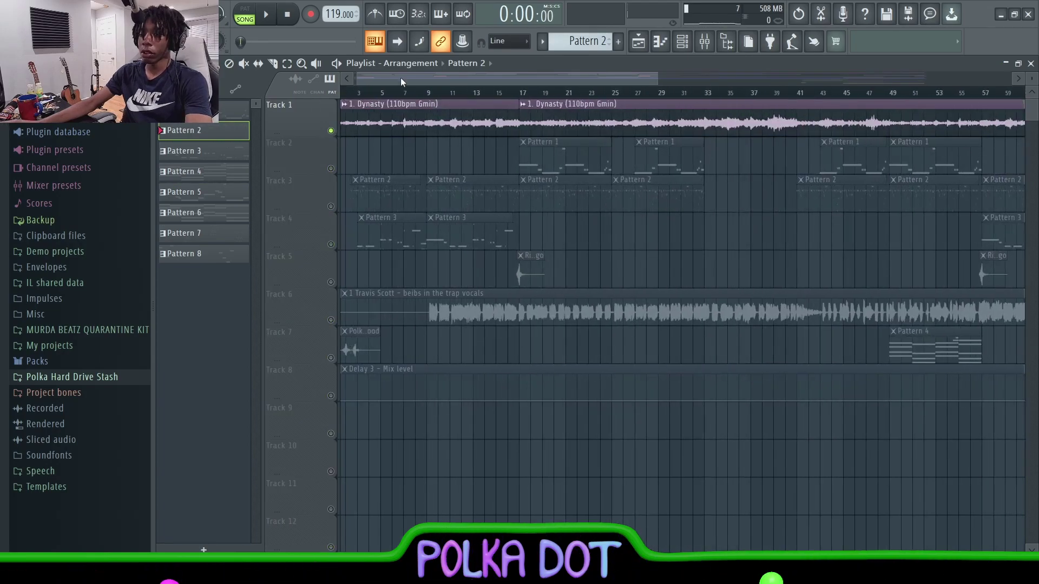
{"action": "scroll", "coordinate": [400, 95], "scroll_direction": "down", "scroll_amount": 2}
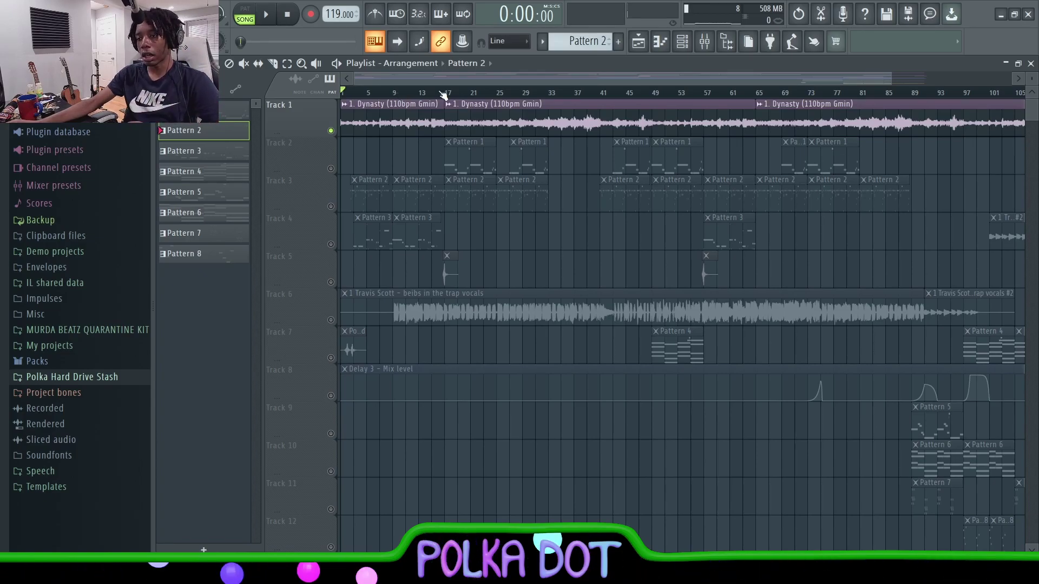
{"action": "scroll", "coordinate": [446, 95], "scroll_direction": "down", "scroll_amount": 1}
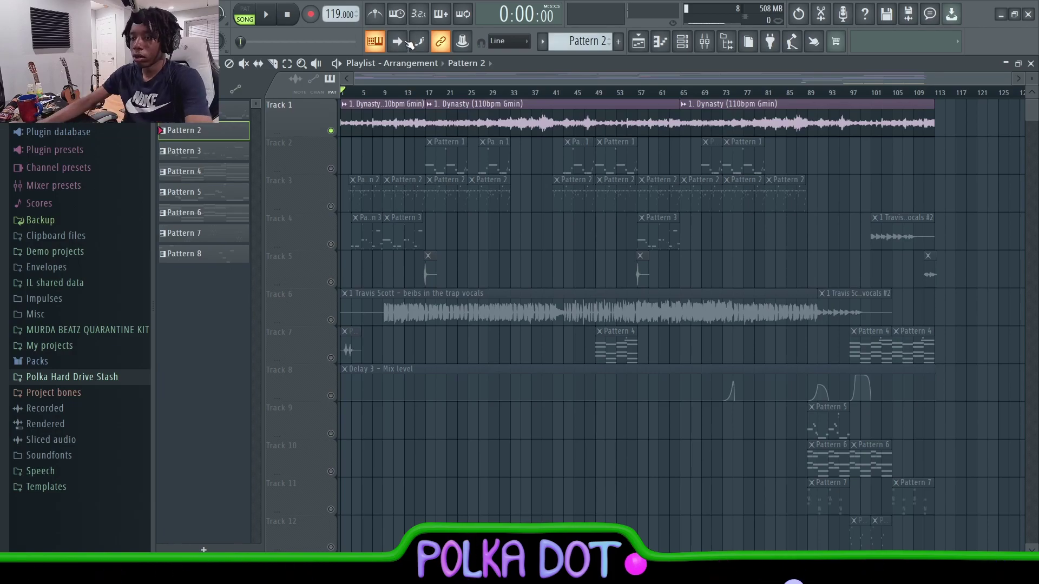
{"action": "scroll", "coordinate": [401, 89], "scroll_direction": "up", "scroll_amount": 2}
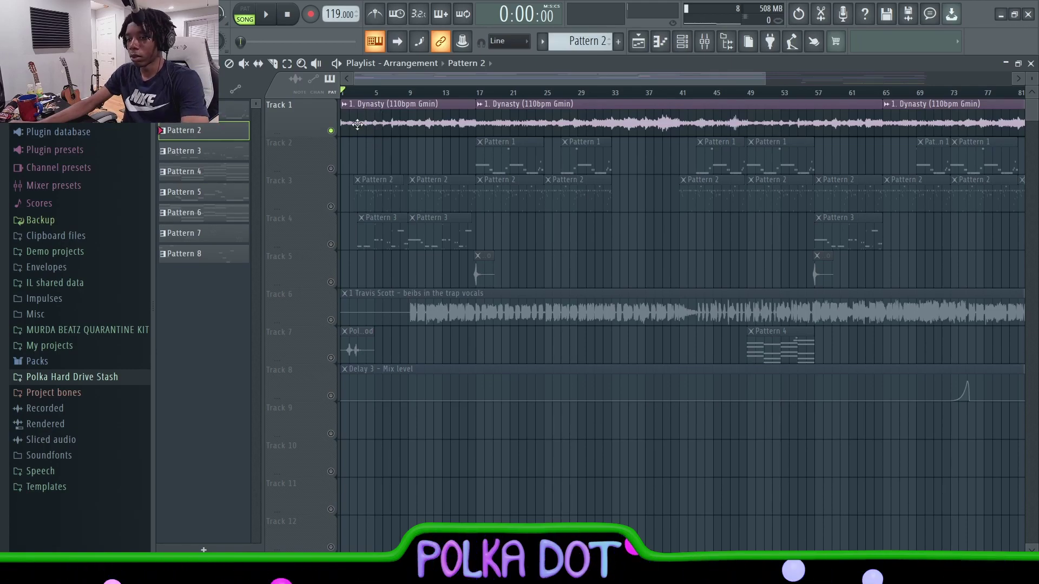
{"action": "key", "text": "space"}
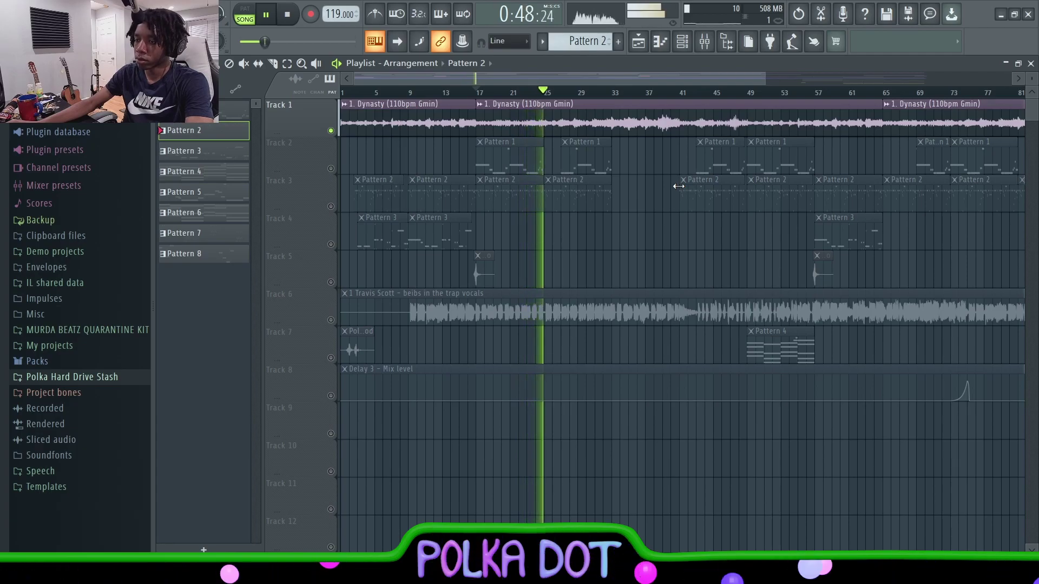
{"action": "key", "text": "space"}
Inspect the Fruity parametric EQ 2 on mixer Insert 1
{"action": "scroll", "coordinate": [678, 186], "scroll_direction": "down", "scroll_amount": 3}
{"action": "left_click", "coordinate": [699, 46]}
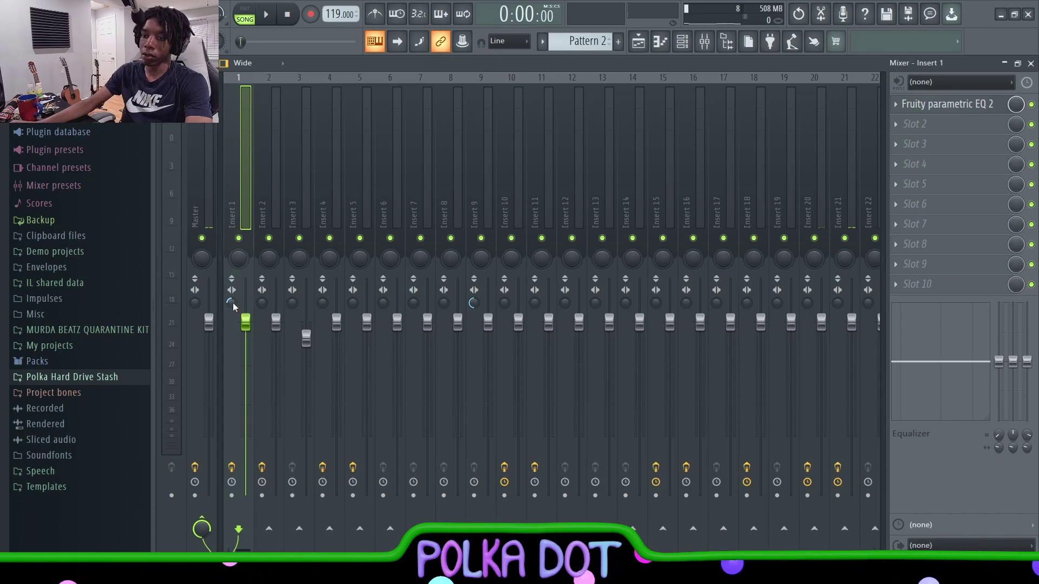
{"action": "left_click", "coordinate": [949, 104]}
{"action": "key", "text": "Escape"}
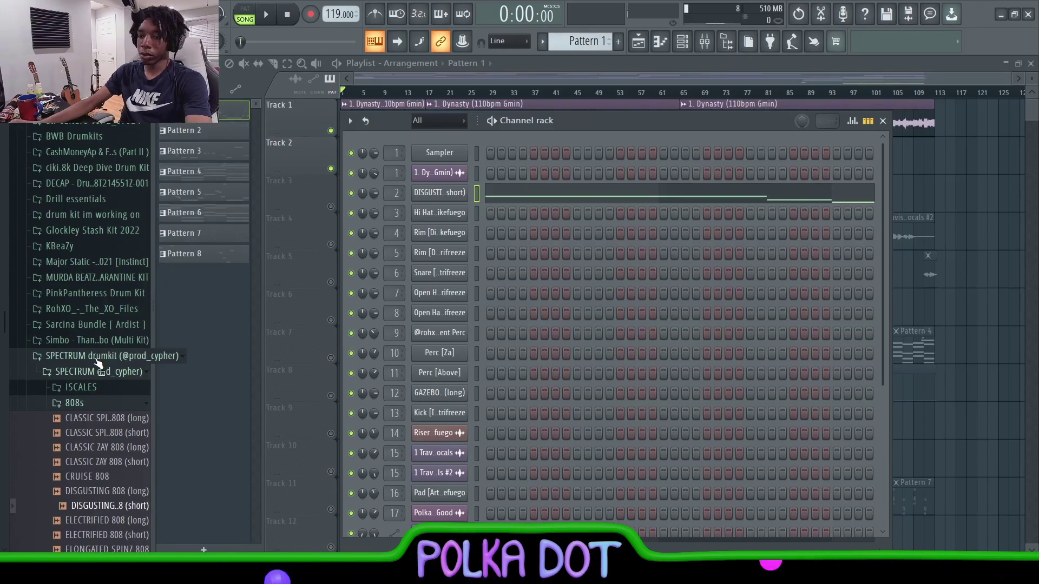
Play the DISGUSTING 808 (short) notes of Pattern 1 in the piano roll
{"action": "key", "text": "F7"}
{"action": "key", "text": "space"}
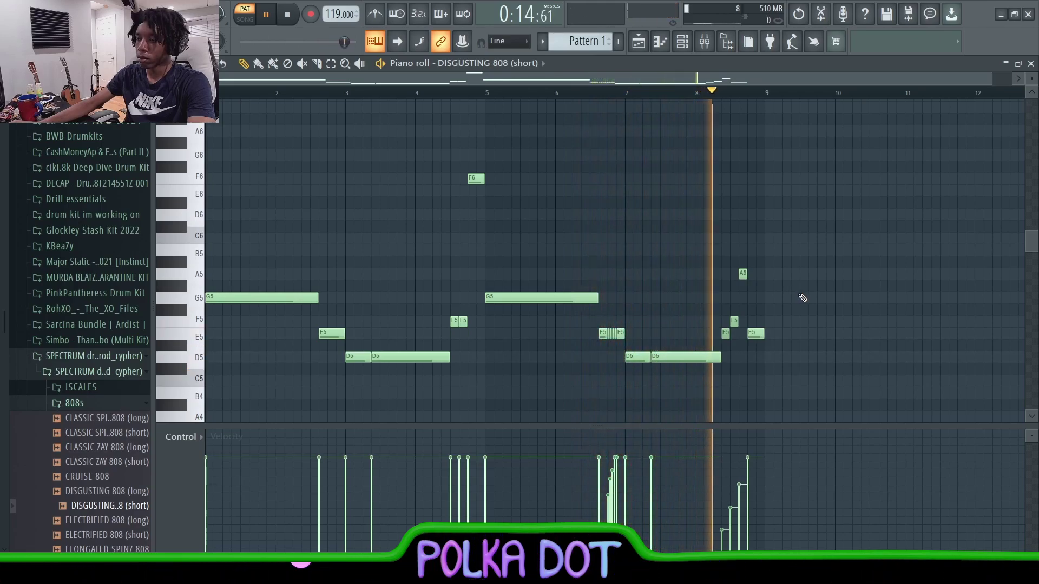
{"action": "key", "text": "space"}
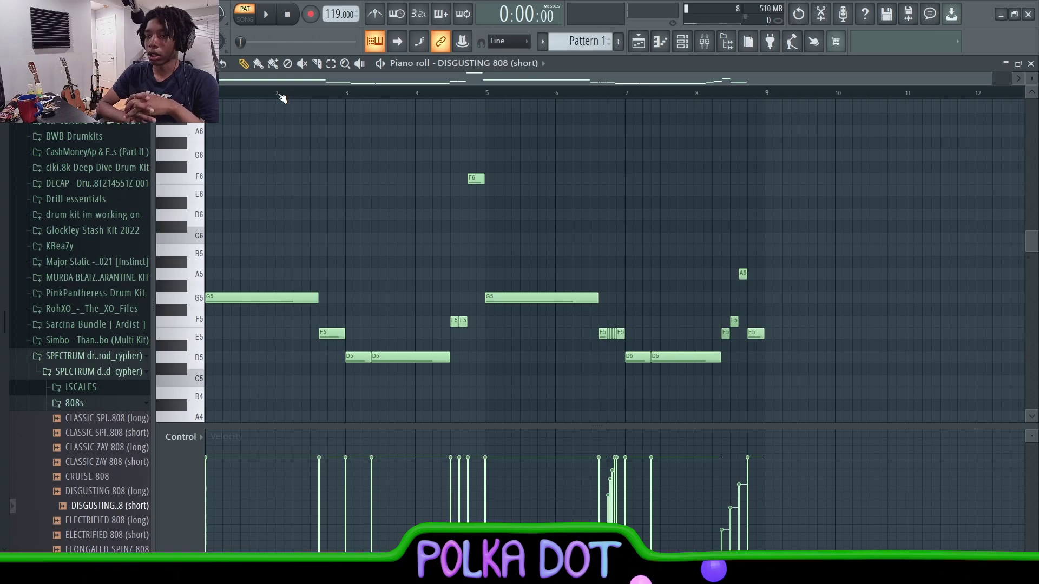
Examine the 808's short repeated E5 notes before bar 7 and their velocities, and close the piano roll
{"action": "scroll", "coordinate": [460, 114], "scroll_direction": "down", "scroll_amount": 3}
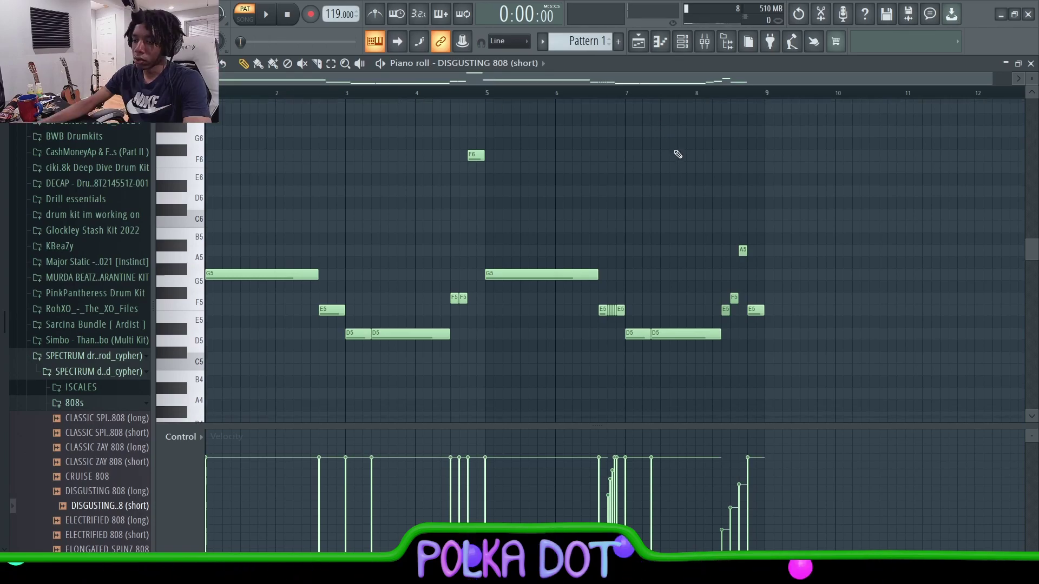
{"action": "scroll", "coordinate": [622, 102], "scroll_direction": "up", "scroll_amount": 4}
{"action": "scroll", "coordinate": [624, 103], "scroll_direction": "up", "scroll_amount": 1}
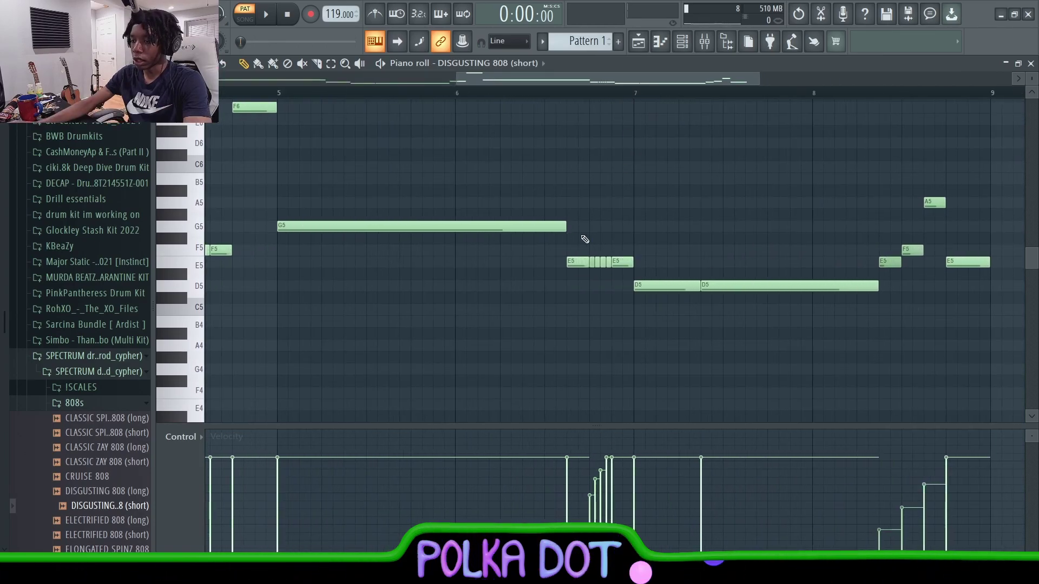
{"action": "scroll", "coordinate": [601, 261], "scroll_direction": "up", "scroll_amount": 3}
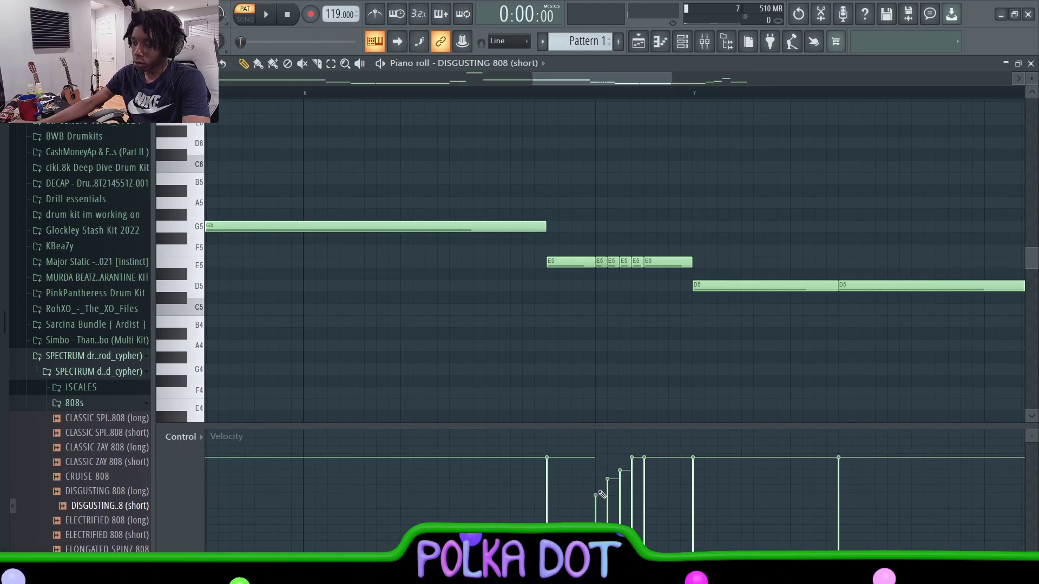
{"action": "left_click", "coordinate": [1031, 63]}
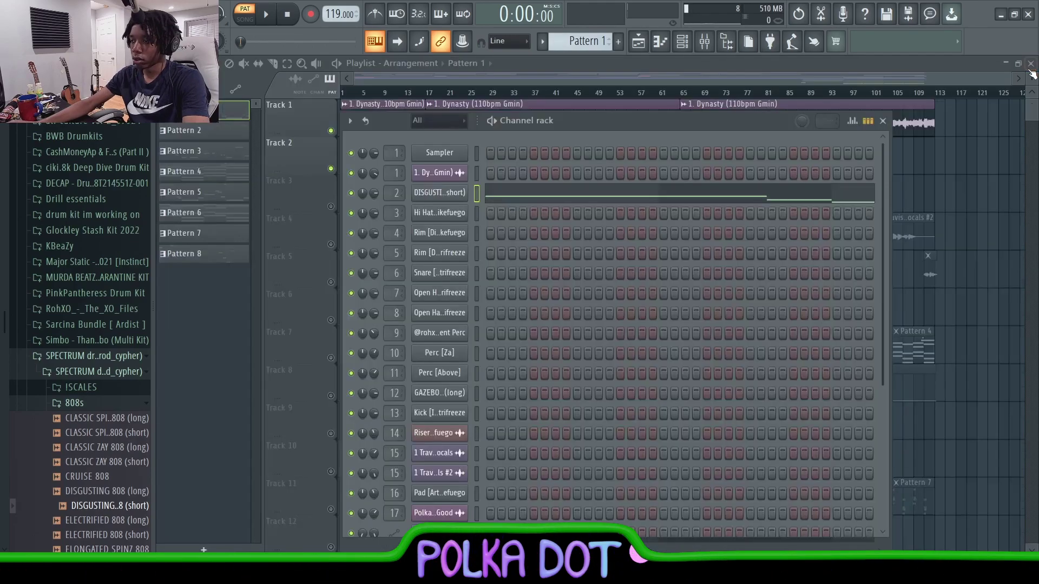
Inspect the sampler settings of the DISGUSTING 808 (short) channel, including the boost and EQ precomputed effects
{"action": "left_click", "coordinate": [439, 193]}
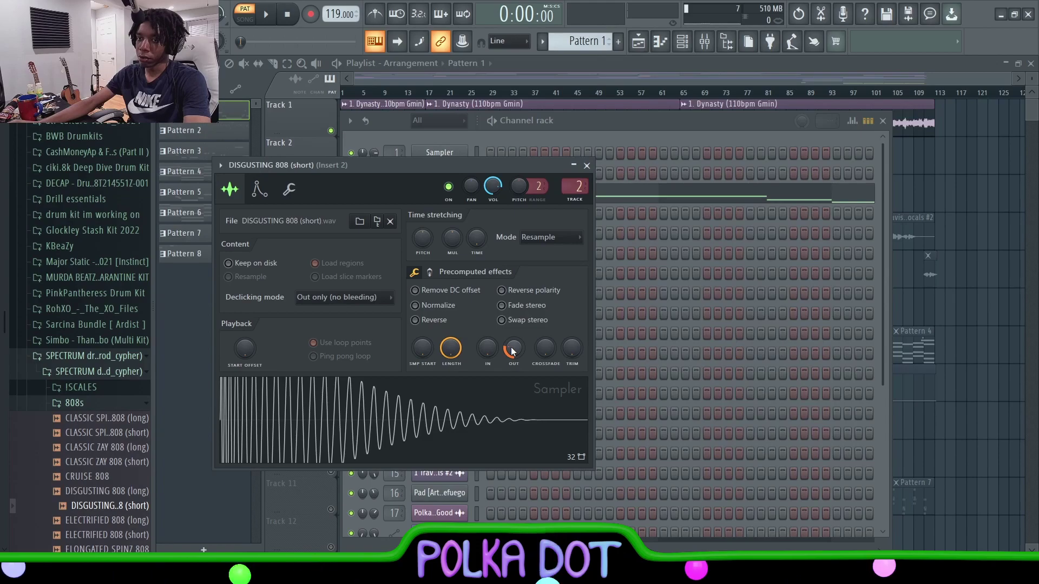
{"action": "left_click", "coordinate": [430, 272]}
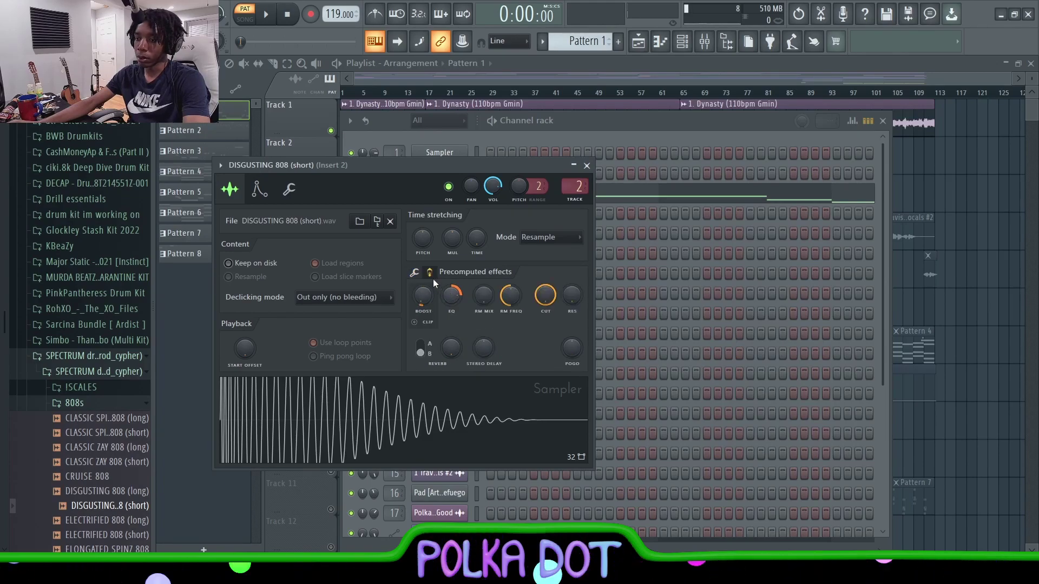
{"action": "key", "text": "F9"}
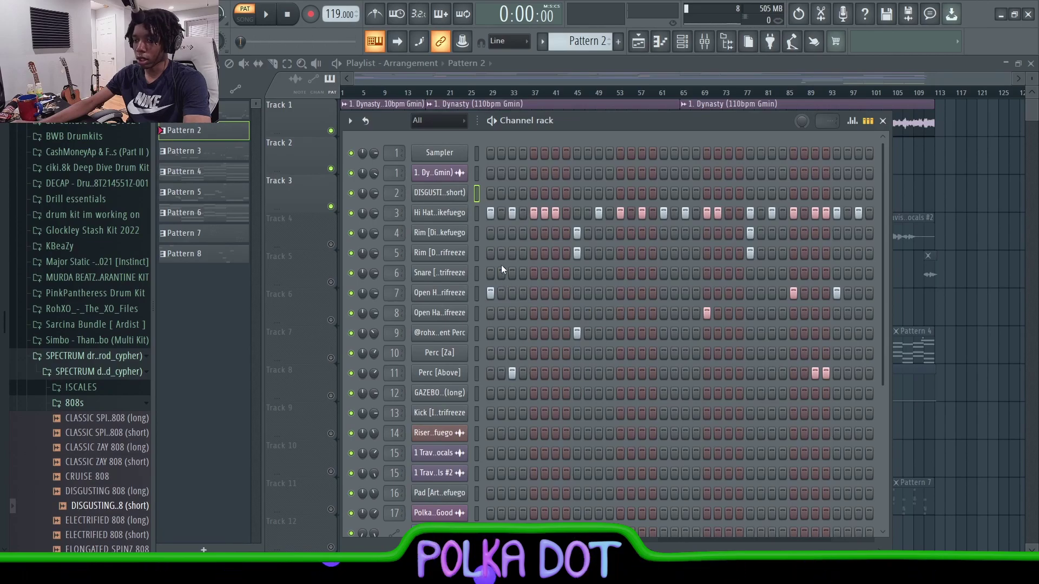
Open the Hi Hat [Fold] notes of Pattern 2 in the piano roll and play them
{"action": "left_click", "coordinate": [477, 212]}
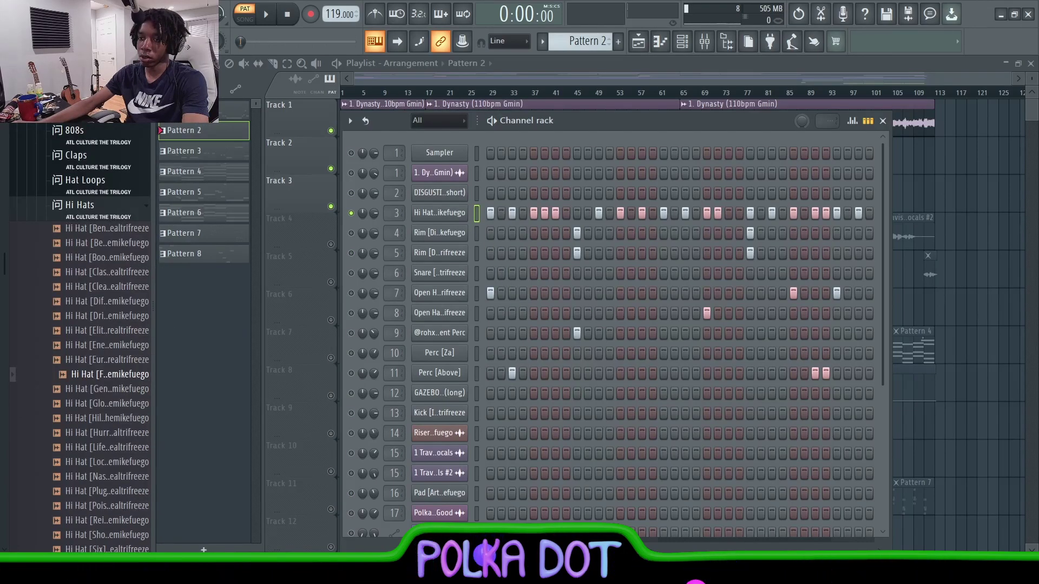
{"action": "key", "text": "F7"}
{"action": "key", "text": "space"}
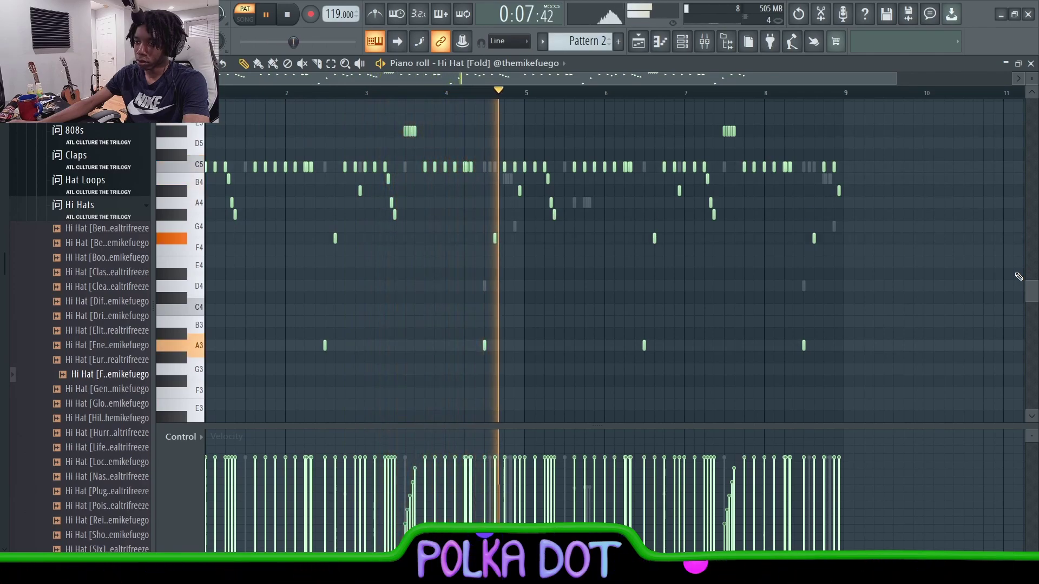
{"action": "key", "text": "space"}
Examine the hi-hat note placement, pitch changes and rolls across Pattern 2
{"action": "scroll", "coordinate": [297, 86], "scroll_direction": "down", "scroll_amount": 1}
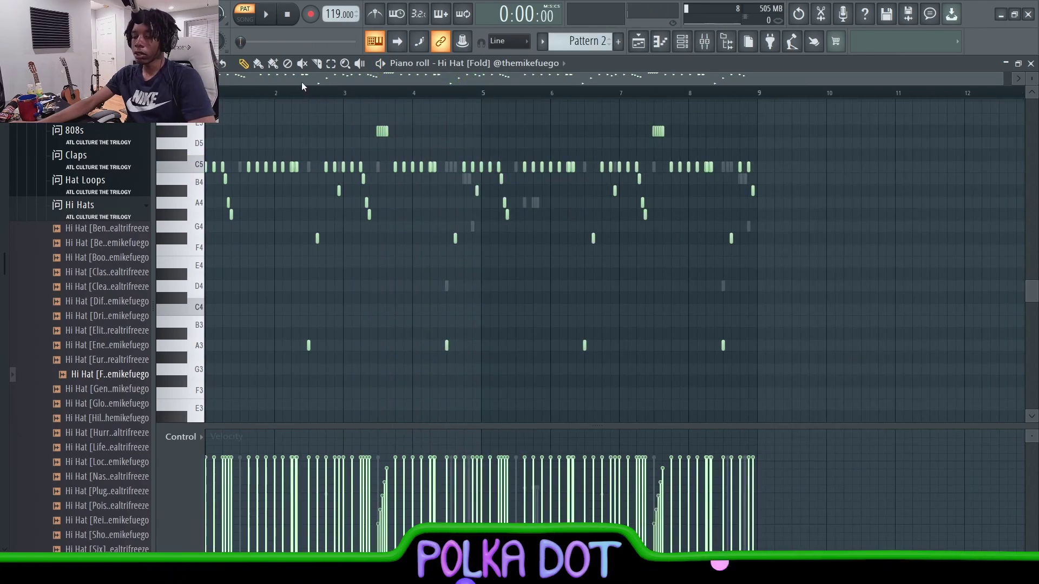
{"action": "scroll", "coordinate": [219, 96], "scroll_direction": "up", "scroll_amount": 1}
{"action": "scroll", "coordinate": [268, 83], "scroll_direction": "up", "scroll_amount": 1}
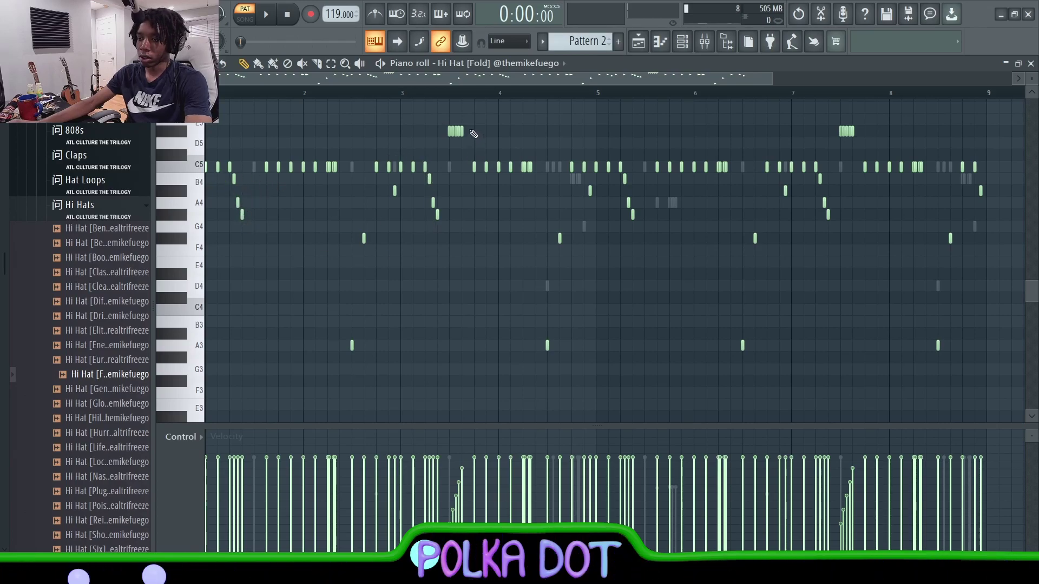
{"action": "scroll", "coordinate": [287, 95], "scroll_direction": "down", "scroll_amount": 2}
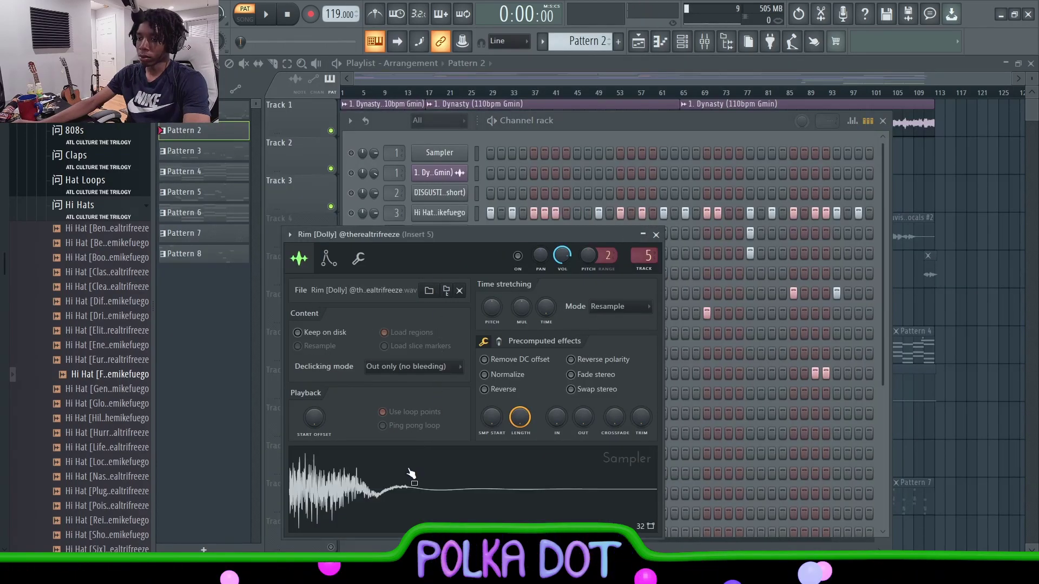
Play the Rim [Disciple] notes of Pattern 2, and examine the closely spaced Rim [Dolly] notes before bar 5
{"action": "key", "text": "Escape"}
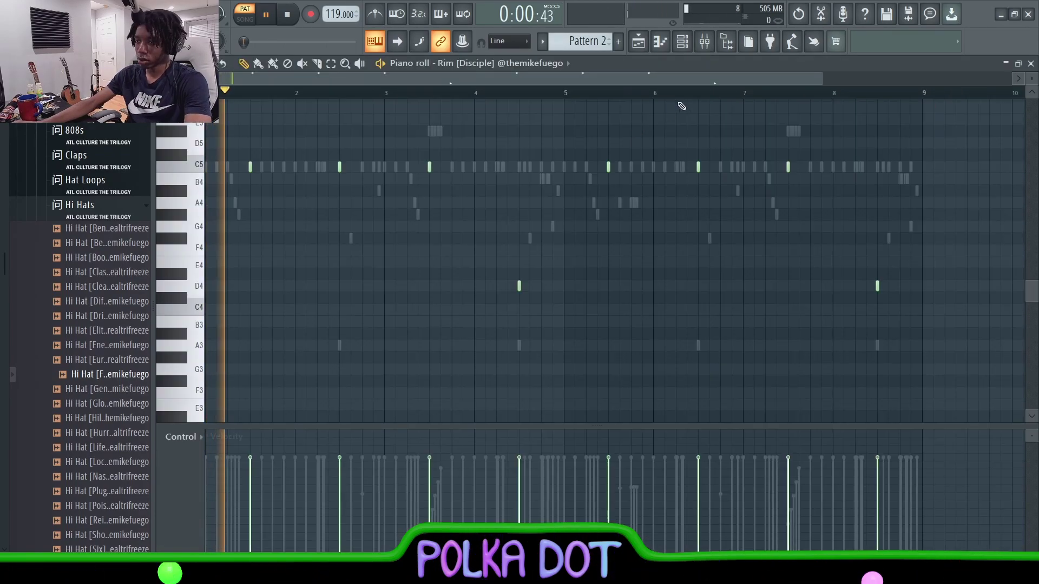
{"action": "scroll", "coordinate": [730, 143], "scroll_direction": "up", "scroll_amount": 2}
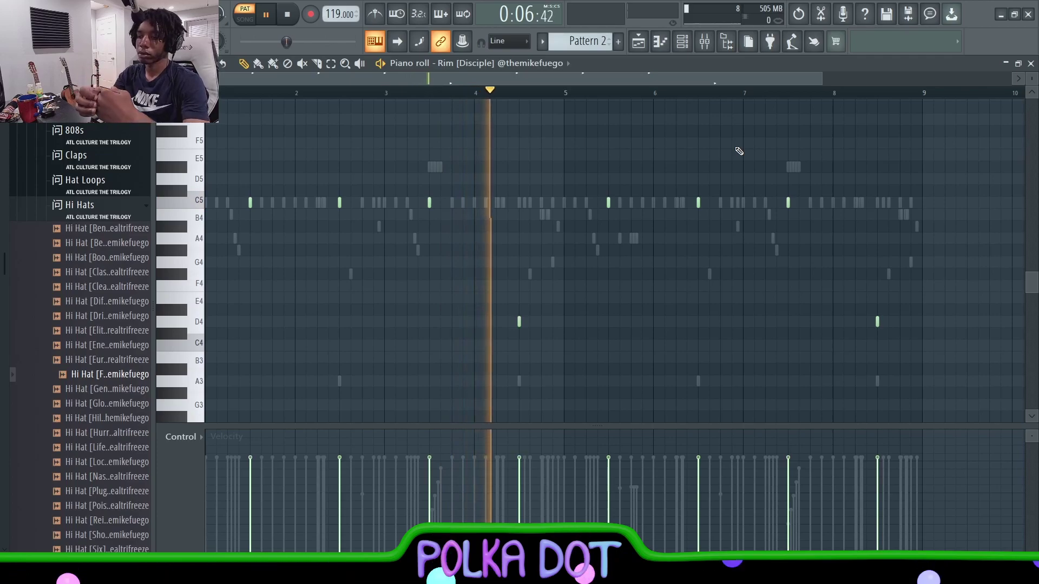
{"action": "key", "text": "space"}
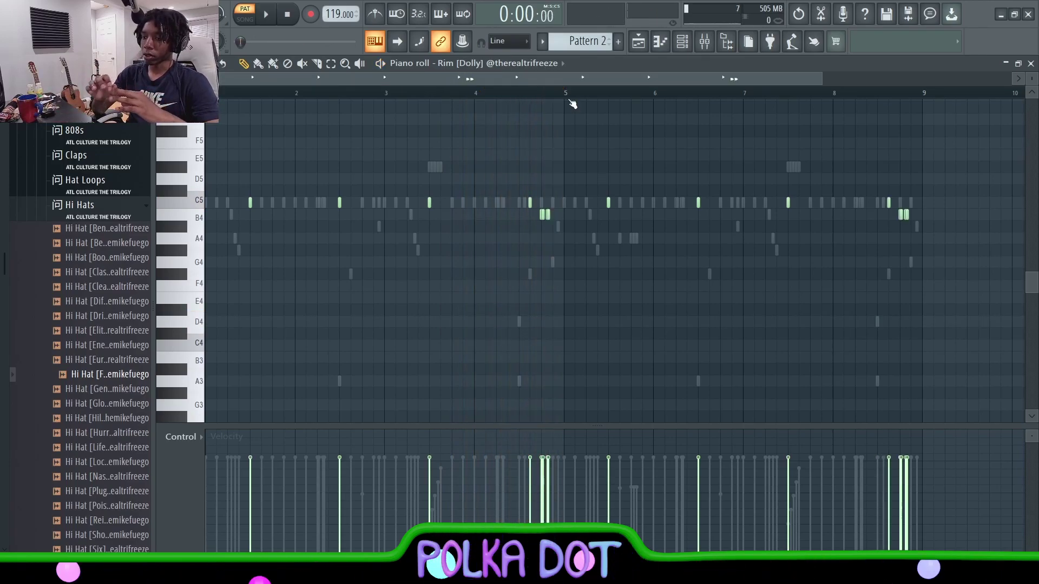
{"action": "scroll", "coordinate": [570, 98], "scroll_direction": "up", "scroll_amount": 3}
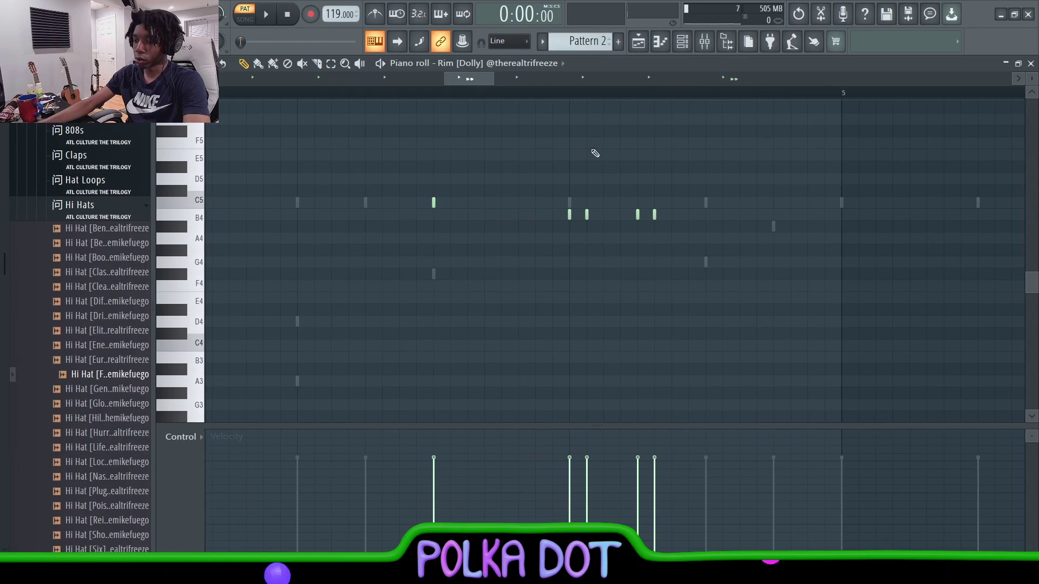
Inspect the Fruity parametric EQ 2 on the rim's mixer track, Insert 4
{"action": "scroll", "coordinate": [595, 154], "scroll_direction": "down", "scroll_amount": 3}
{"action": "key", "text": "F9"}
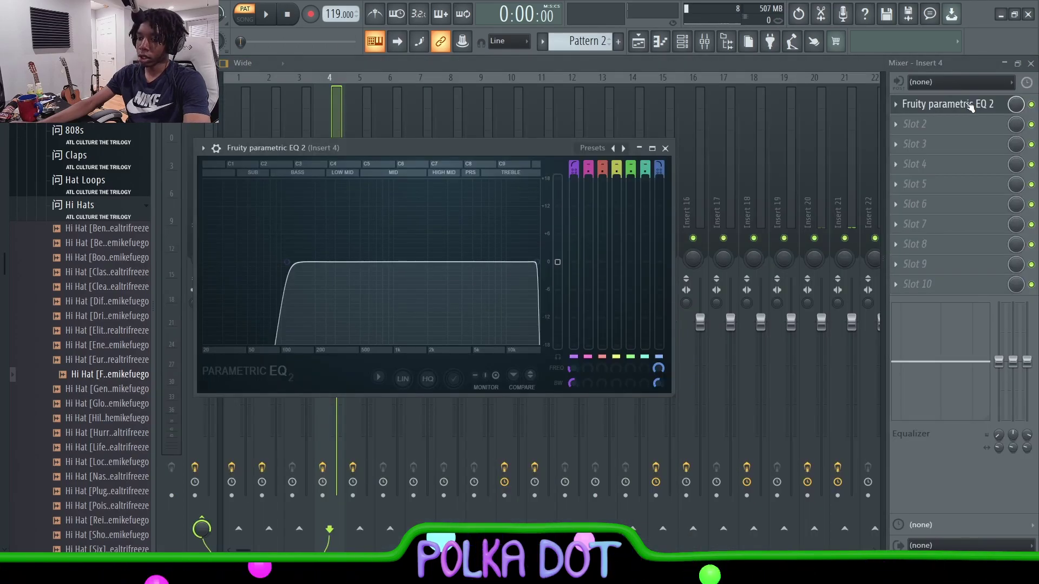
{"action": "left_click", "coordinate": [972, 106]}
{"action": "key", "text": "F9"}
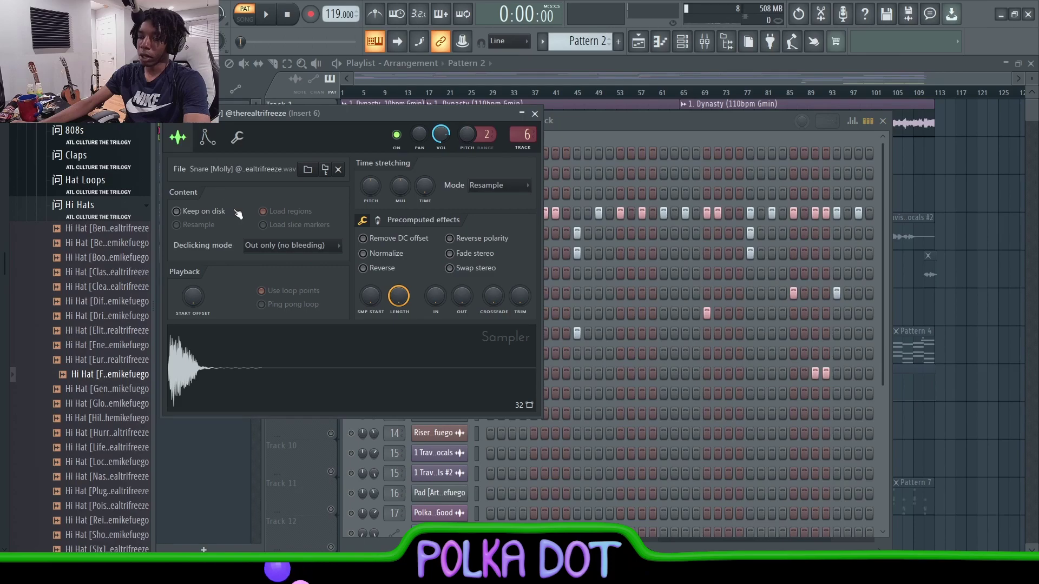
Close the Snare [Molly] sampler settings and play the Open Hat [Dawn] notes of Pattern 2 in the piano roll
{"action": "left_click", "coordinate": [535, 114]}
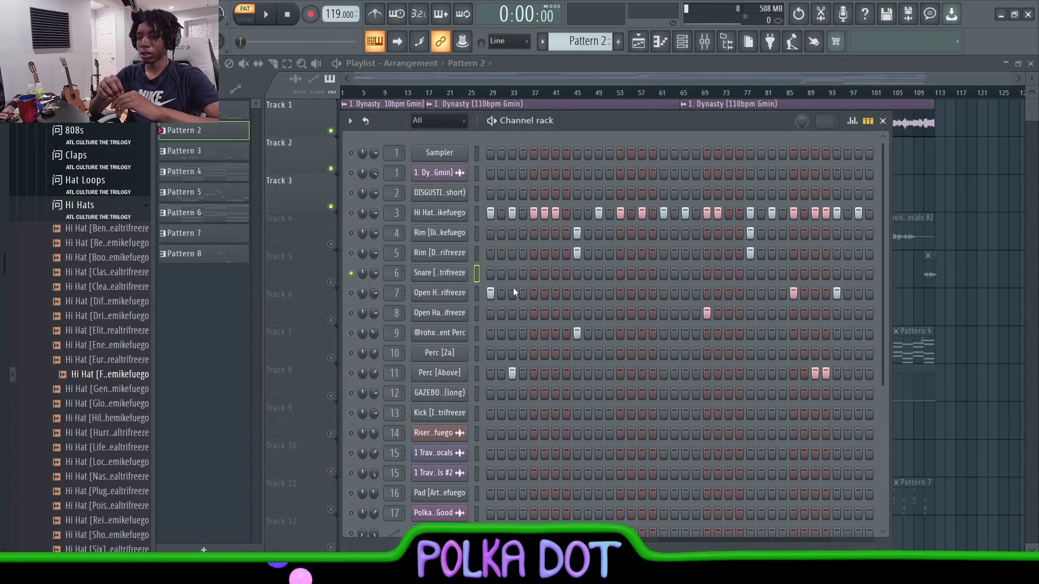
{"action": "key", "text": "space"}
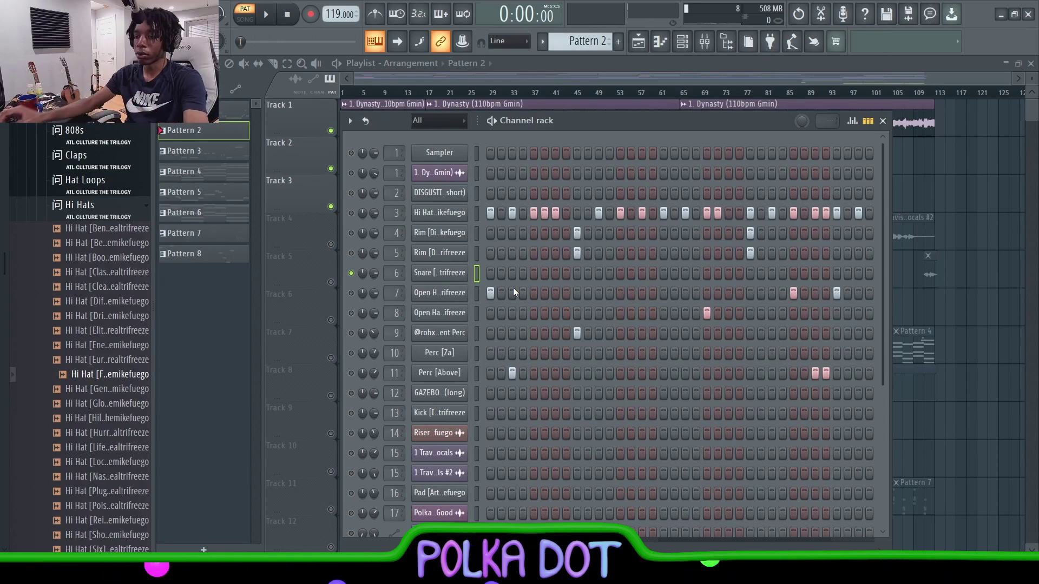
{"action": "key", "text": "F7"}
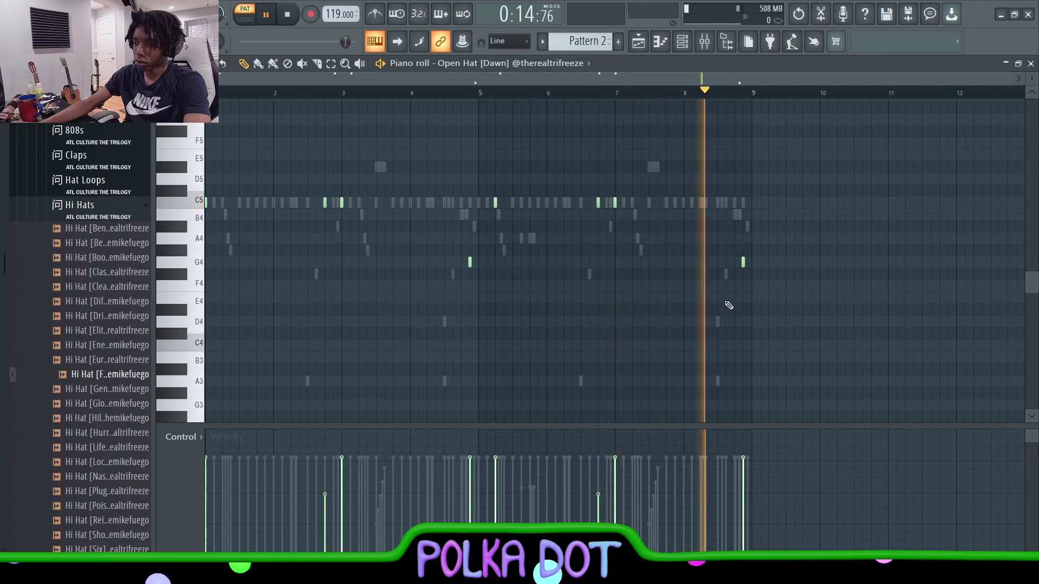
{"action": "key", "text": "space"}
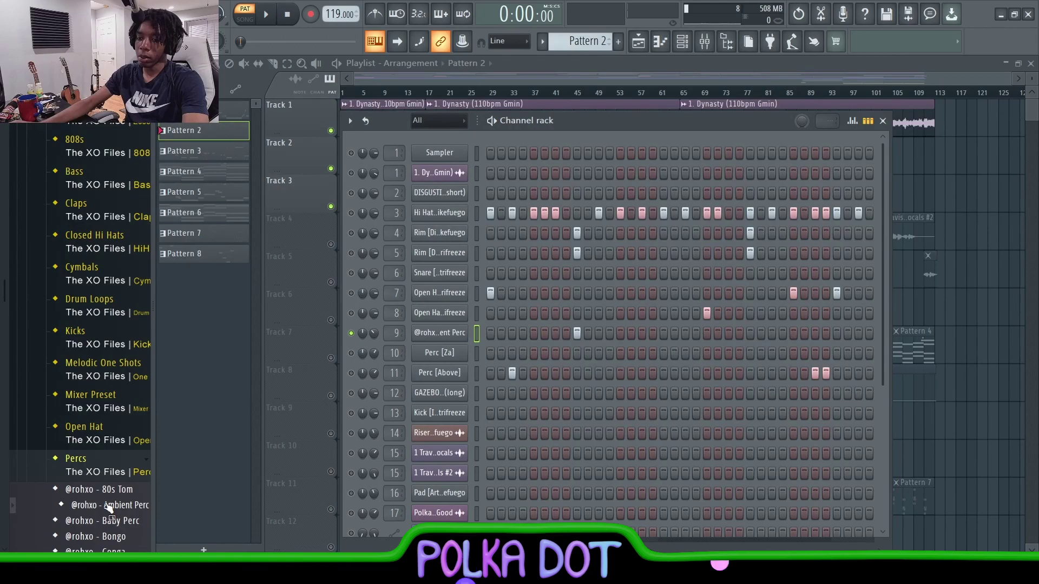
{"action": "scroll", "coordinate": [108, 508], "scroll_direction": "up", "scroll_amount": 3}
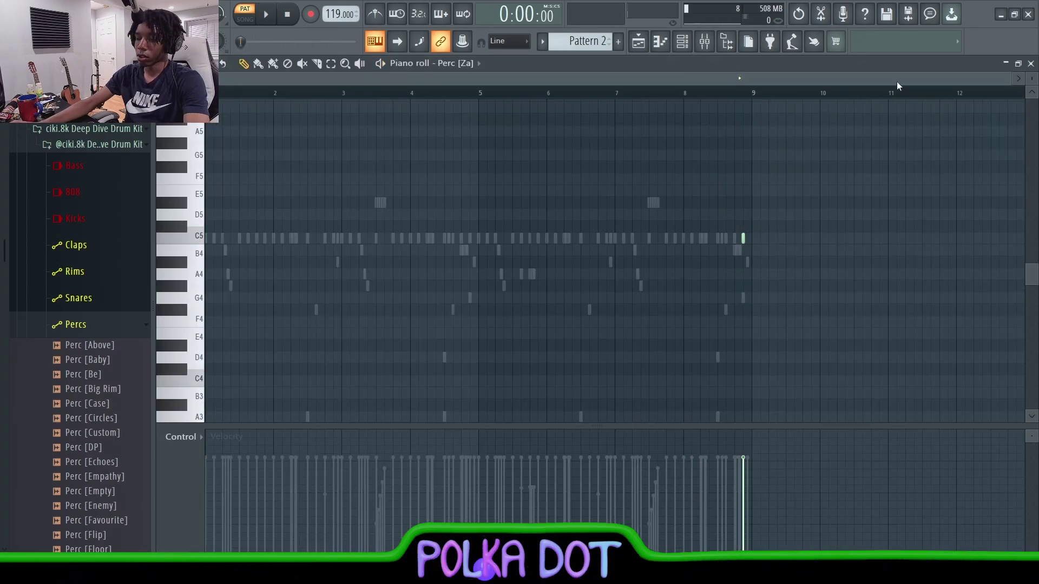
{"action": "left_click", "coordinate": [1031, 63]}
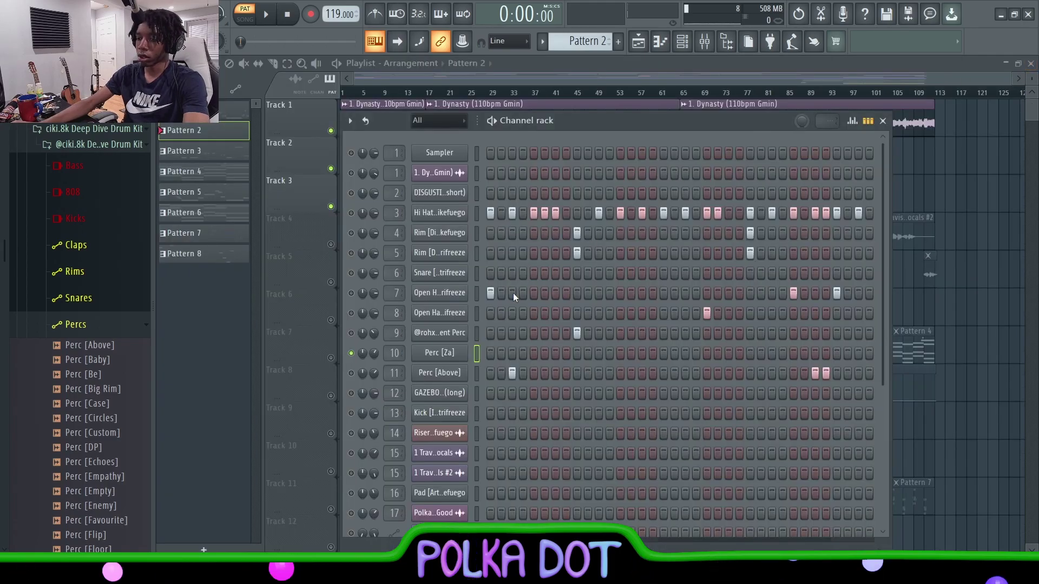
Play the Perc [Above] notes of Pattern 2 in the piano roll, and unmute the other channels
{"action": "left_click", "coordinate": [476, 373]}
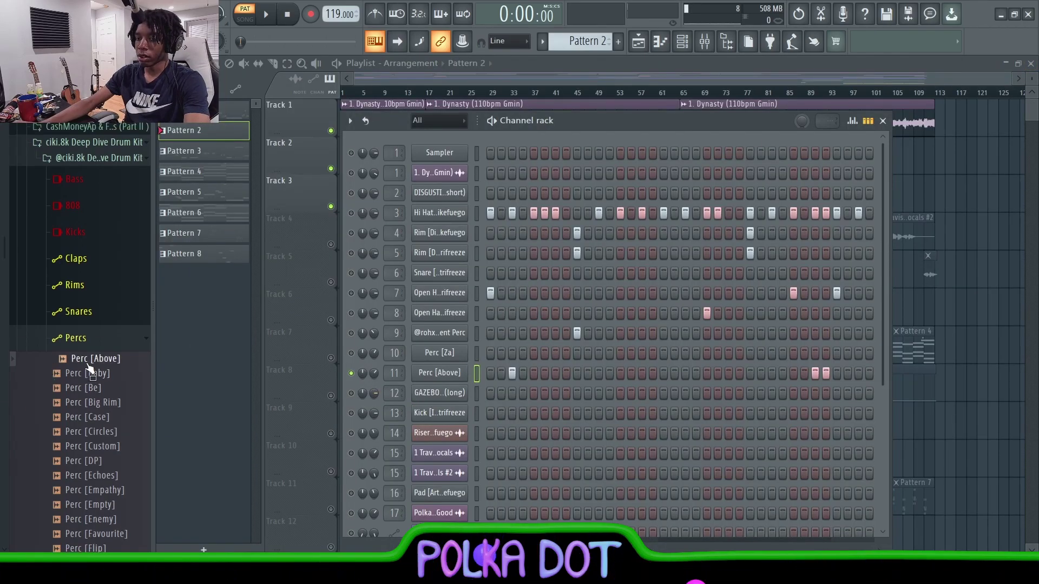
{"action": "key", "text": "F7"}
{"action": "key", "text": "space"}
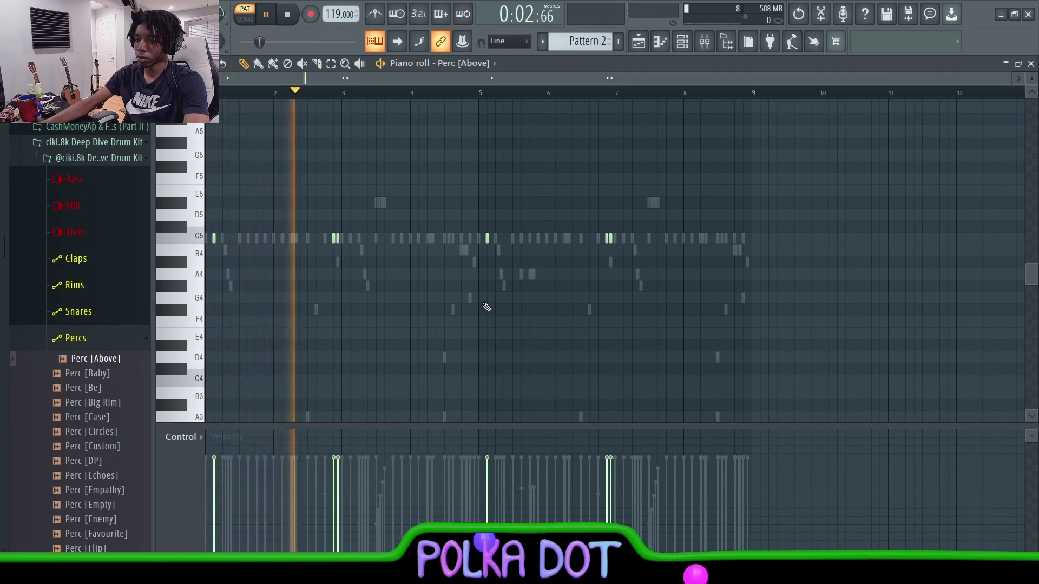
{"action": "key", "text": "space"}
{"action": "key", "text": "F7"}
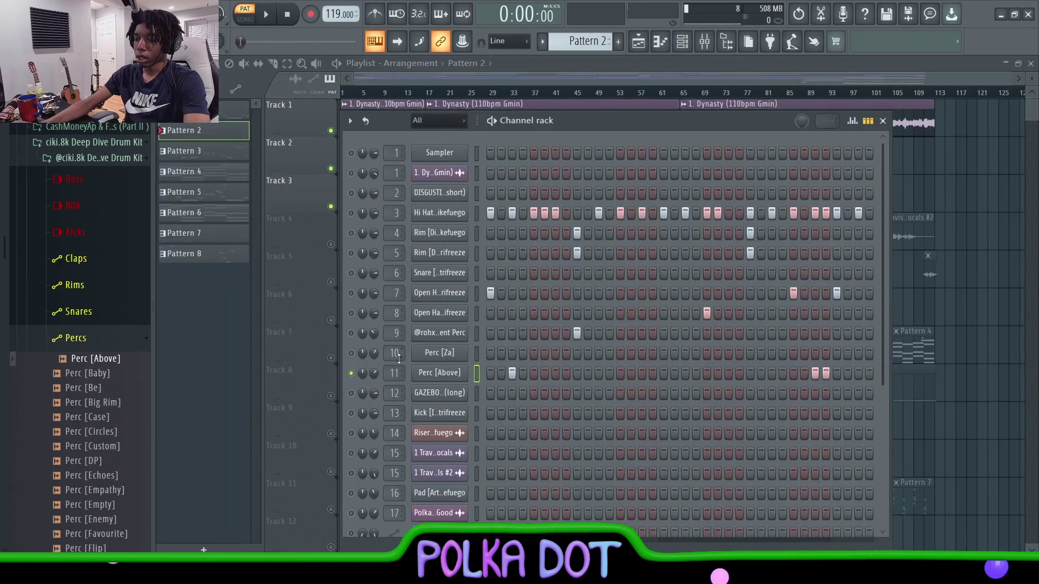
{"action": "right_click", "coordinate": [357, 374]}
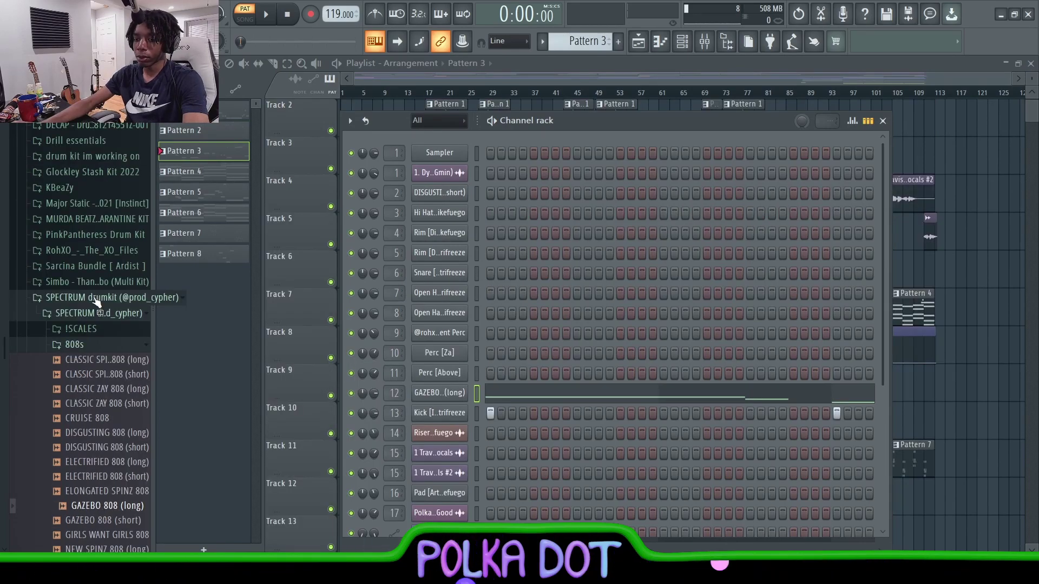
Open the GAZEBO 808 (long) notes of Pattern 3 in the piano roll and play them through
{"action": "key", "text": "F7"}
{"action": "key", "text": "space"}
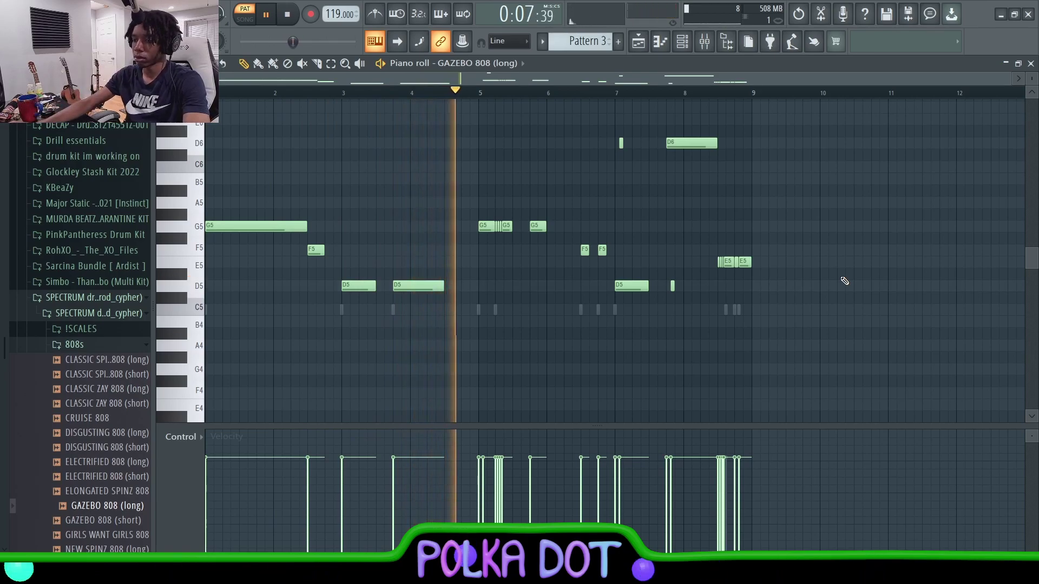
{"action": "scroll", "coordinate": [845, 281], "scroll_direction": "up", "scroll_amount": 2}
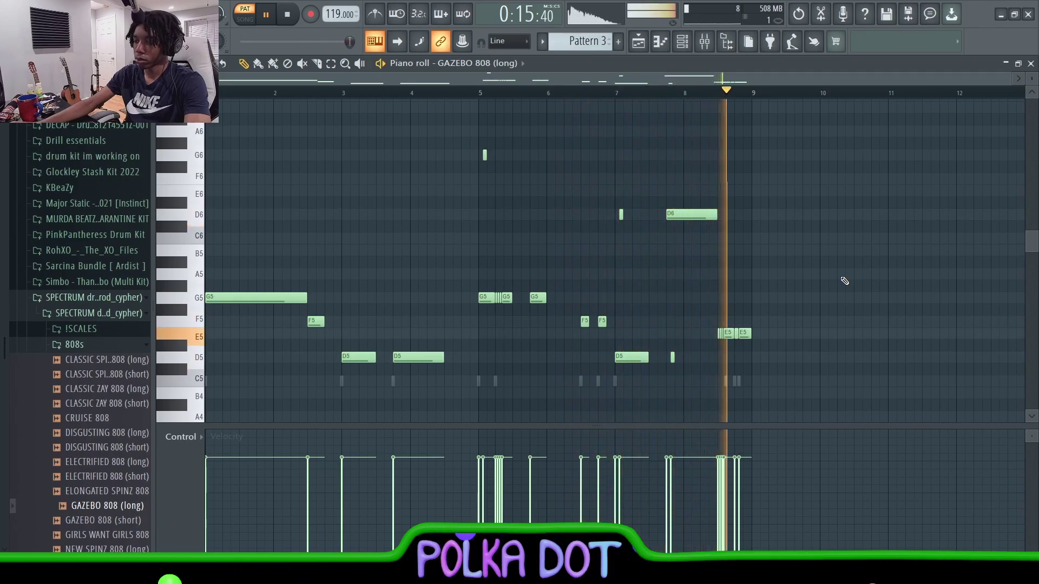
{"action": "key", "text": "space"}
Examine the GAZEBO 808 (long) slide notes and the short G5 roll after bar 5 of Pattern 3
{"action": "scroll", "coordinate": [435, 230], "scroll_direction": "down", "scroll_amount": 1}
{"action": "scroll", "coordinate": [359, 85], "scroll_direction": "up", "scroll_amount": 4}
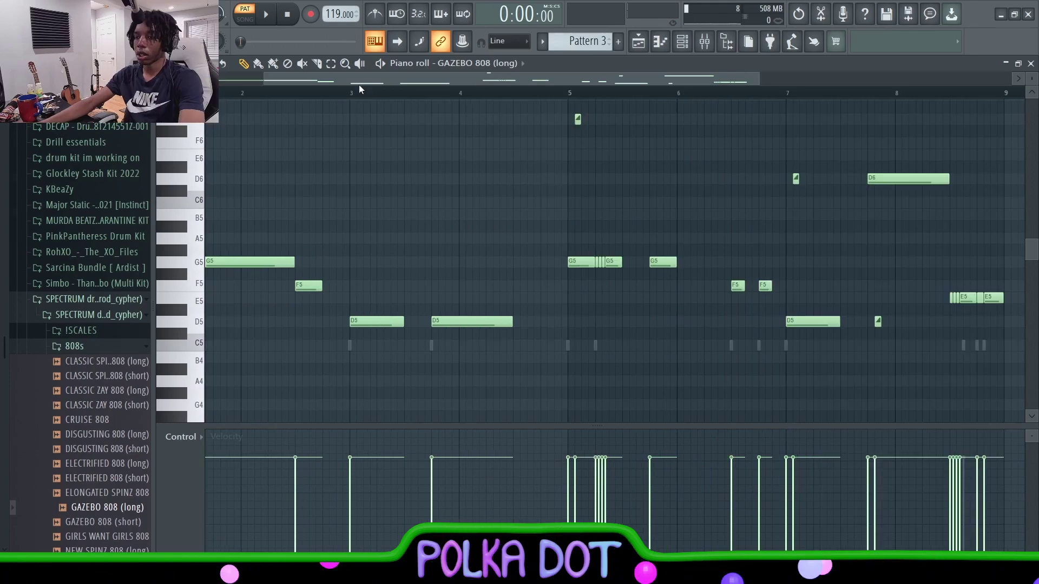
{"action": "scroll", "coordinate": [384, 84], "scroll_direction": "right", "scroll_amount": 4}
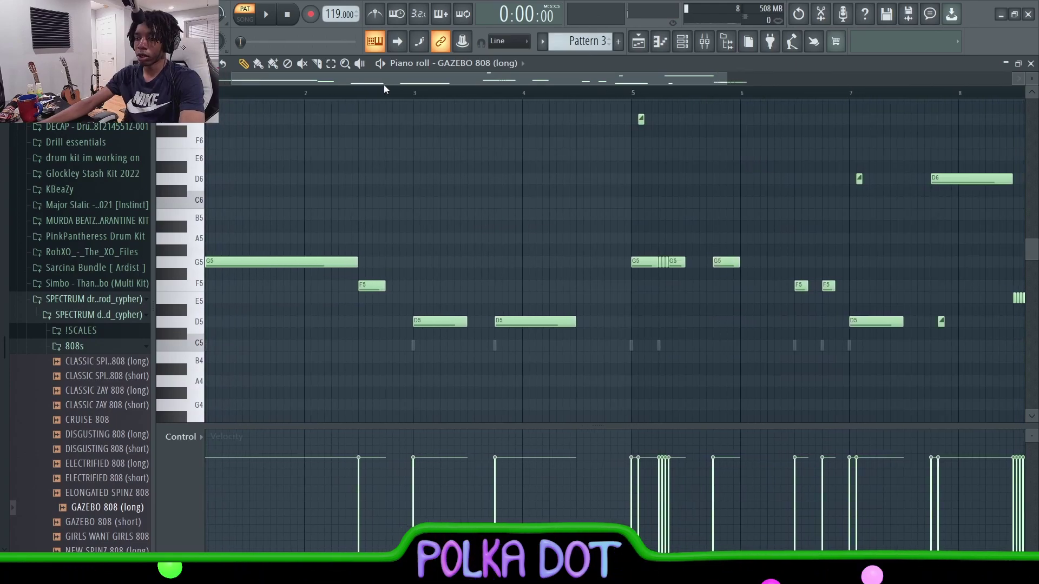
{"action": "scroll", "coordinate": [560, 209], "scroll_direction": "up", "scroll_amount": 2}
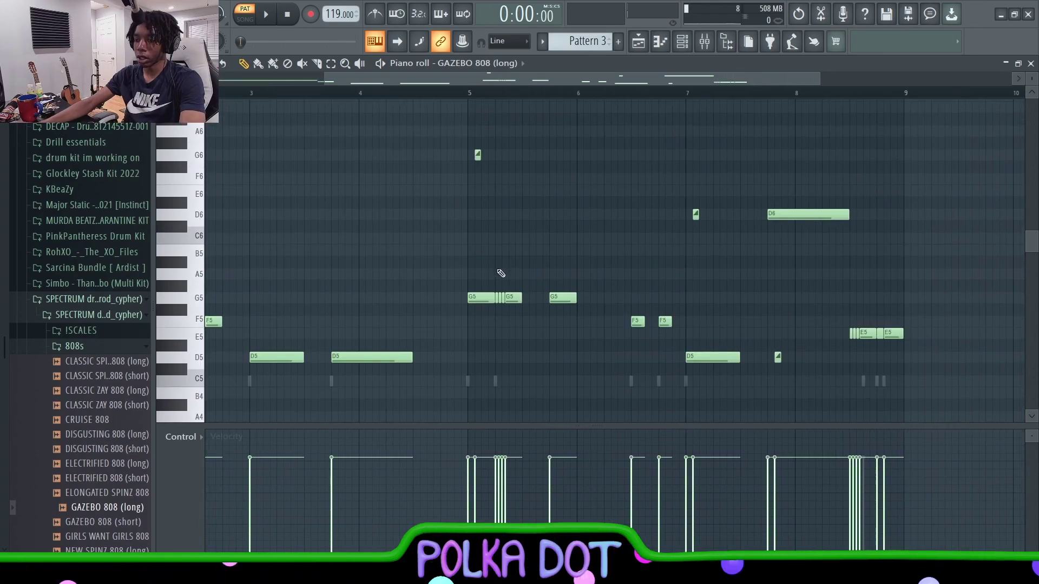
{"action": "scroll", "coordinate": [541, 225], "scroll_direction": "down", "scroll_amount": 2}
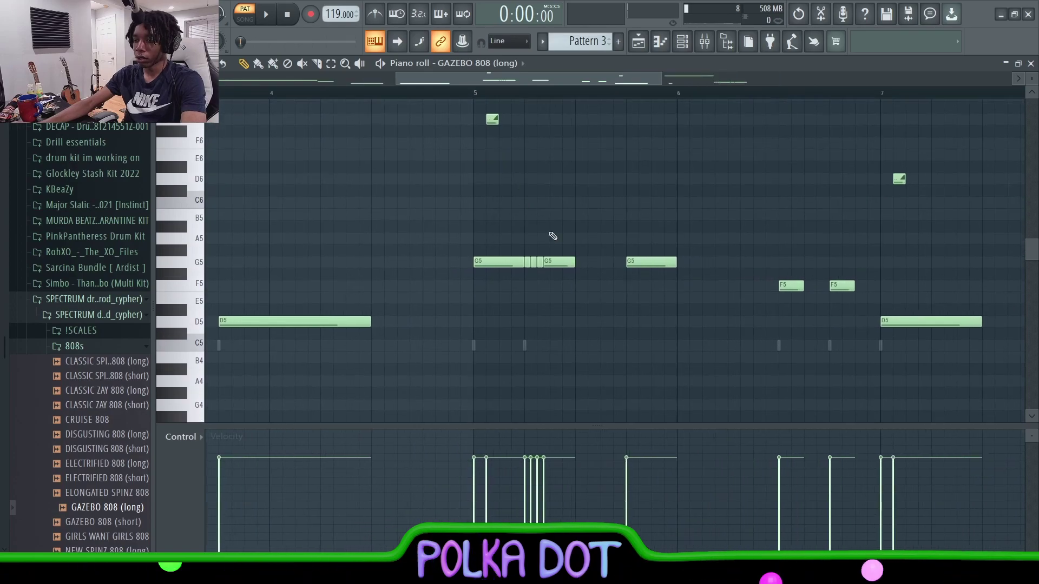
{"action": "scroll", "coordinate": [583, 97], "scroll_direction": "down", "scroll_amount": 3}
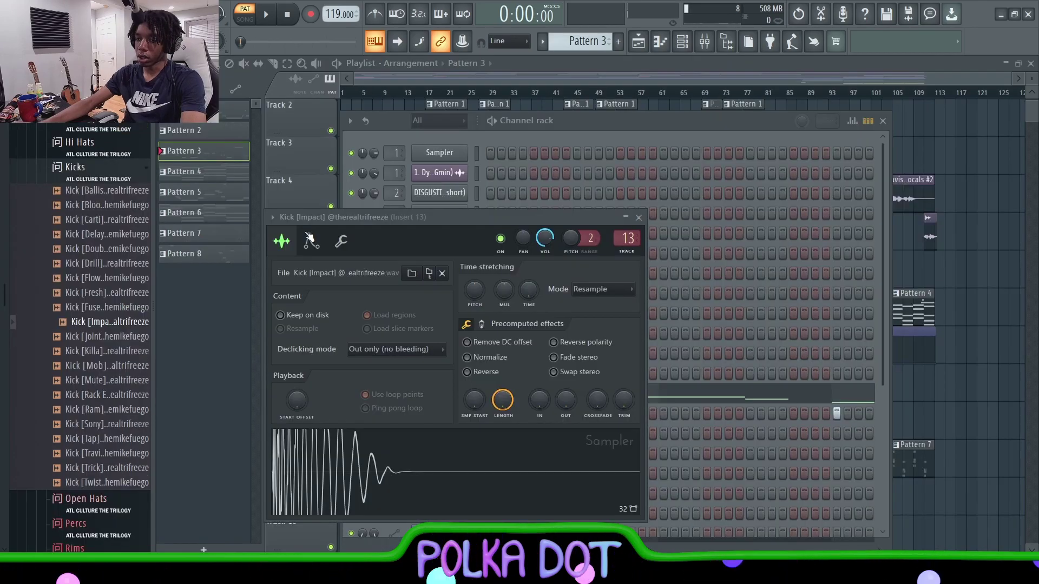
Examine the Kick [Impact] note placement in Pattern 3, and play the pattern with the GAZEBO 808 (long) notes shown
{"action": "scroll", "coordinate": [100, 327], "scroll_direction": "up", "scroll_amount": 5}
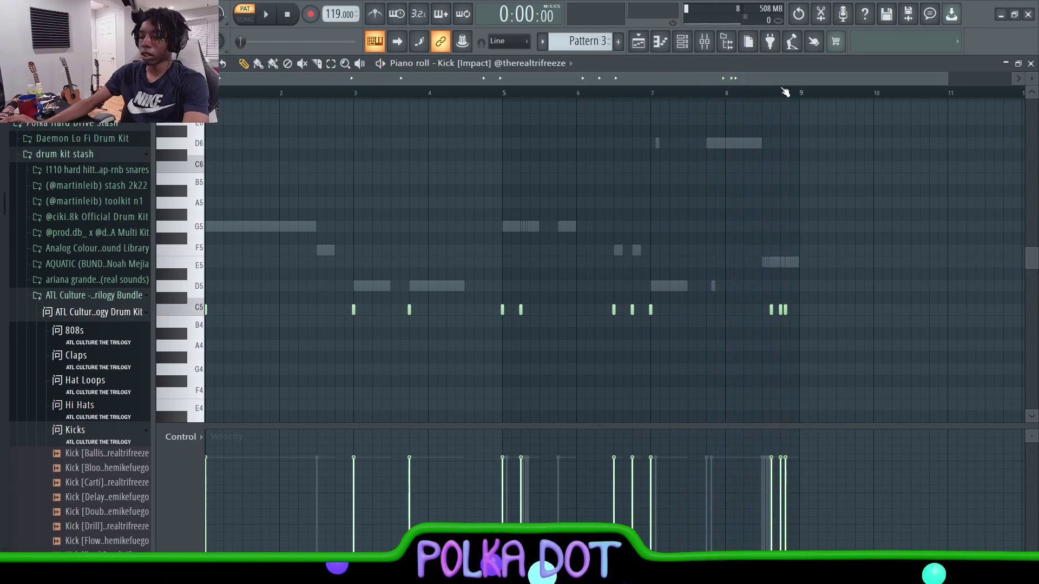
{"action": "left_click", "coordinate": [1030, 64]}
{"action": "left_click", "coordinate": [542, 400]}
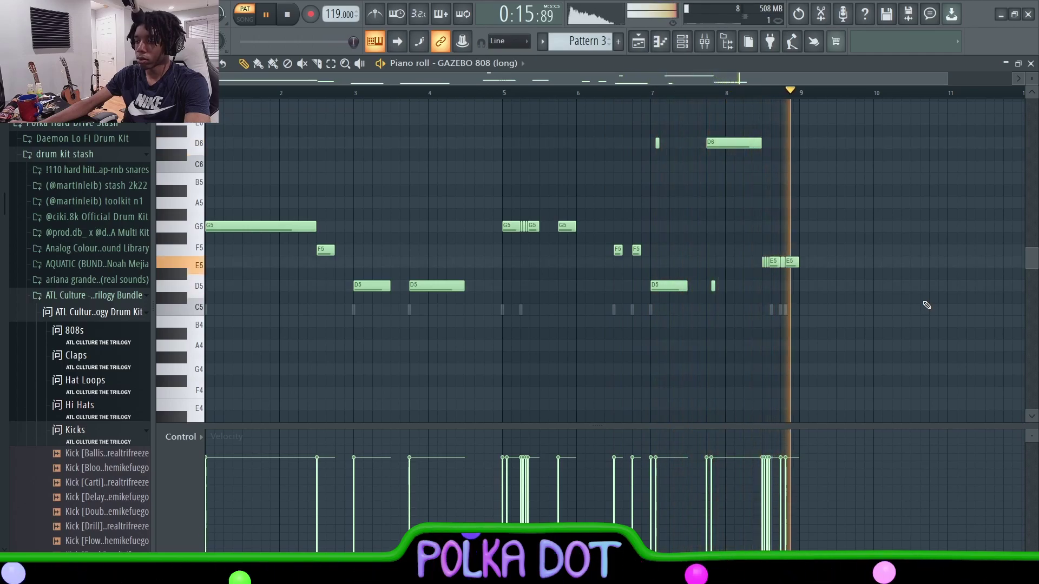
{"action": "key", "text": "space"}
Locate the Riser [Shatter] clip on Track 5 near bar 17 and its sample in the browser, and play that part of the arrangement
{"action": "key", "text": "F5"}
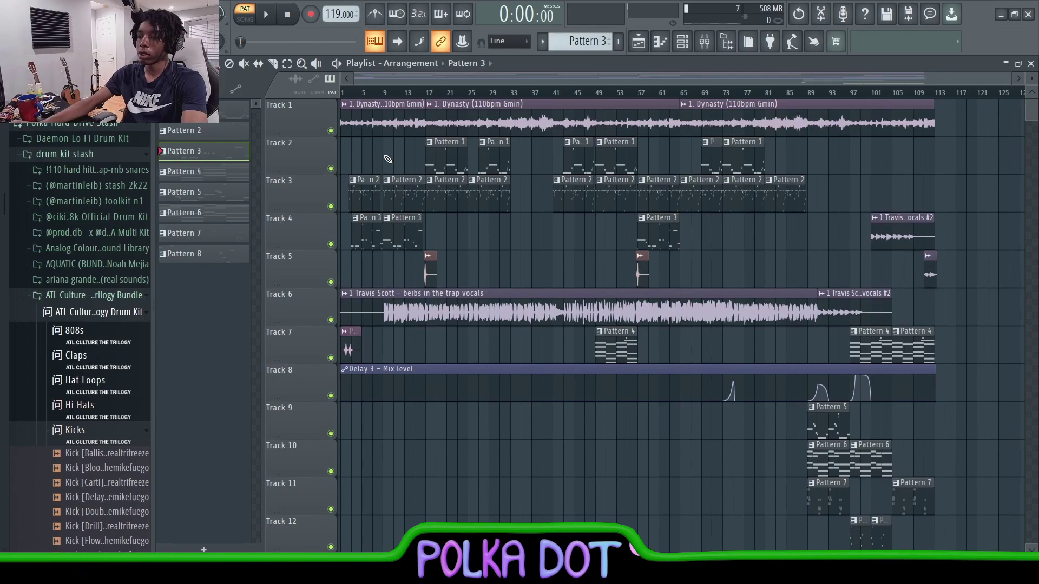
{"action": "scroll", "coordinate": [434, 100], "scroll_direction": "up", "scroll_amount": 5}
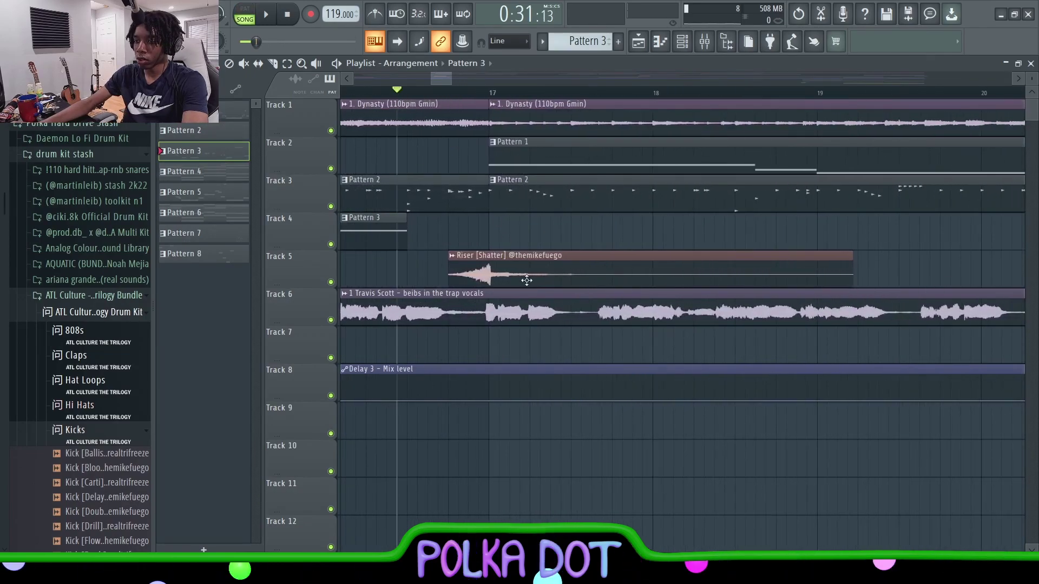
{"action": "left_click", "coordinate": [526, 280]}
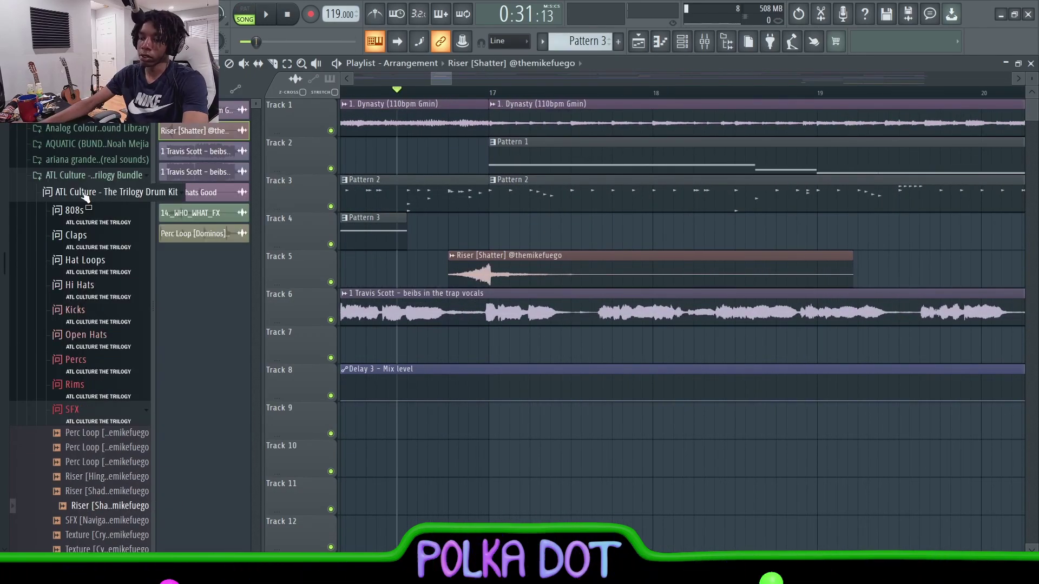
{"action": "left_click", "coordinate": [448, 98]}
{"action": "key", "text": "space"}
{"action": "key", "text": "space"}
{"action": "scroll", "coordinate": [446, 97], "scroll_direction": "down", "scroll_amount": 5}
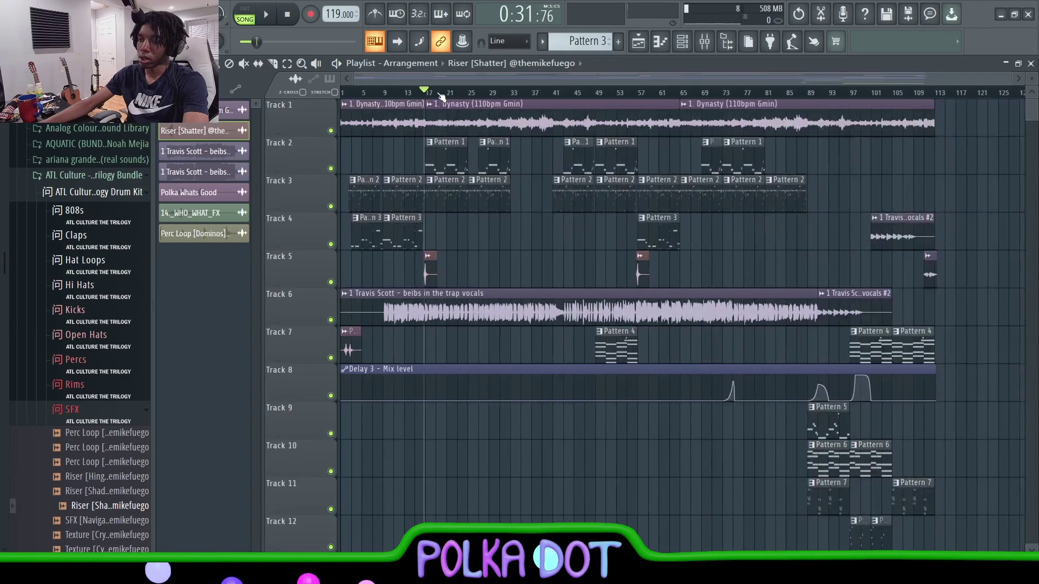